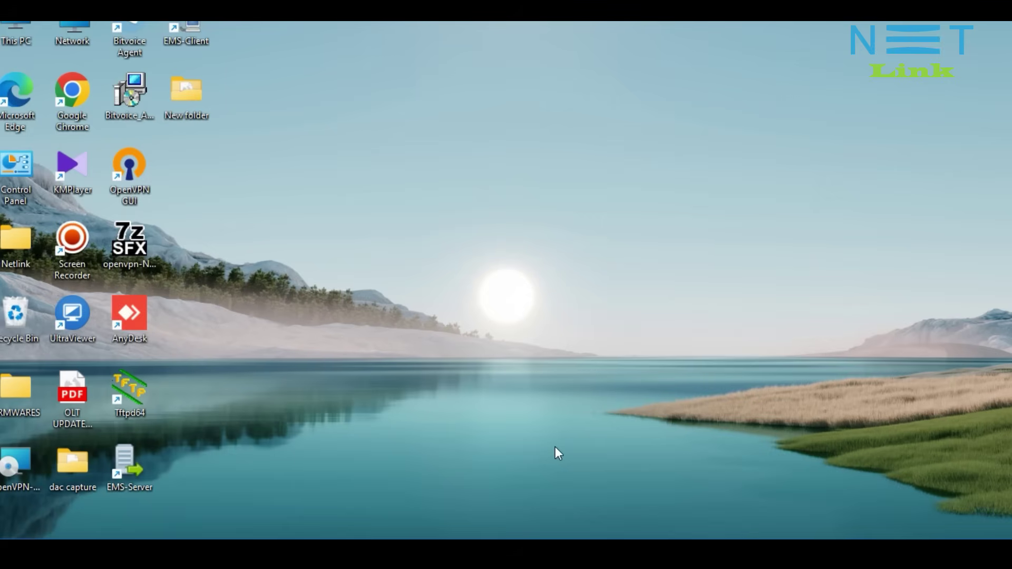
Bring up the Windows Run dialog with Win+R.
key(super+r)
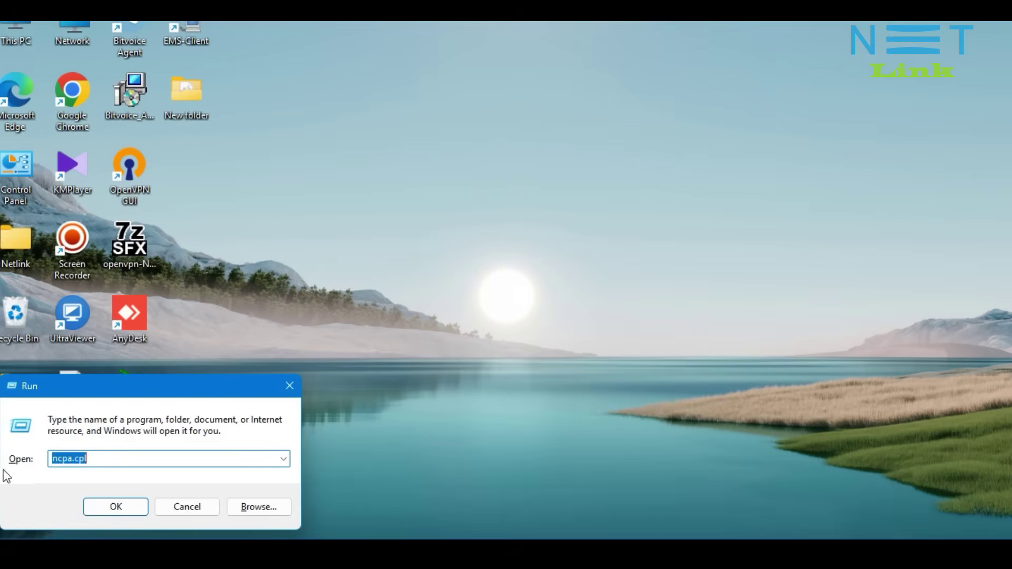
Run the prefilled ncpa.cpl command to open Network Connections.
click(103, 464)
click(117, 506)
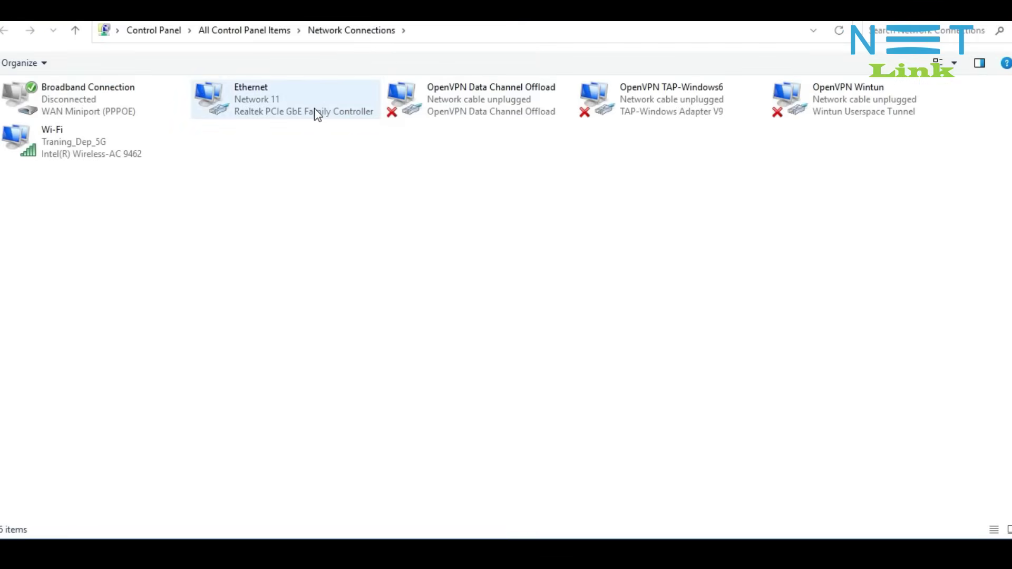
Set Ethernet's IPv4 to manual address 192.168.1.8, mask 255.255.255.0, and close its windows.
double_click(258, 117)
click(420, 402)
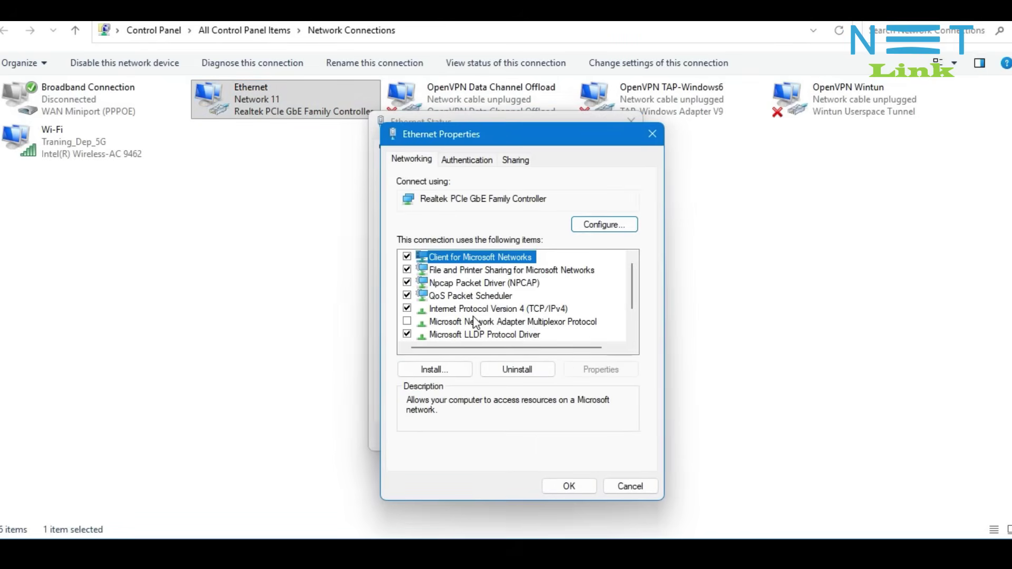
double_click(525, 311)
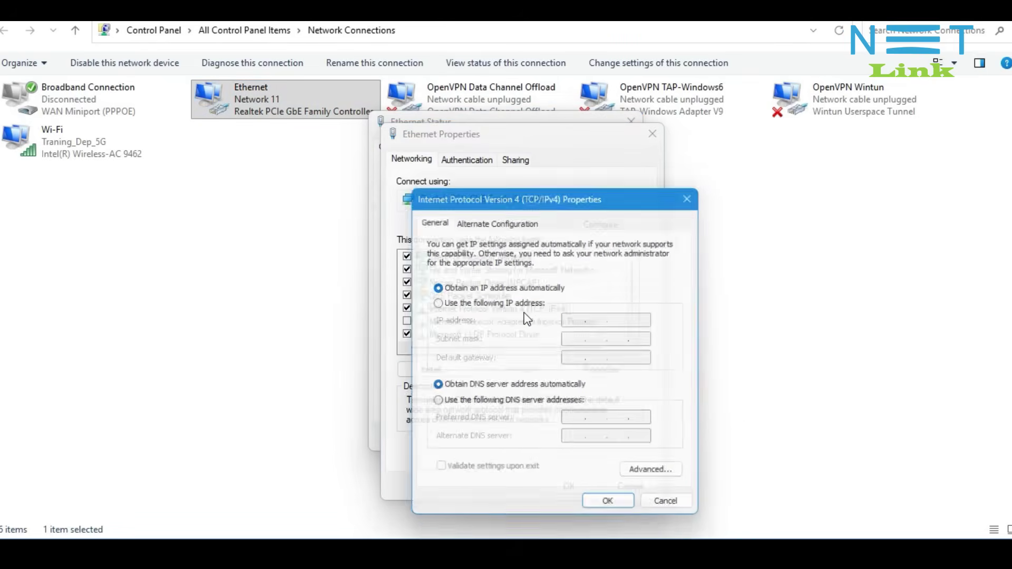
click(436, 302)
click(573, 323)
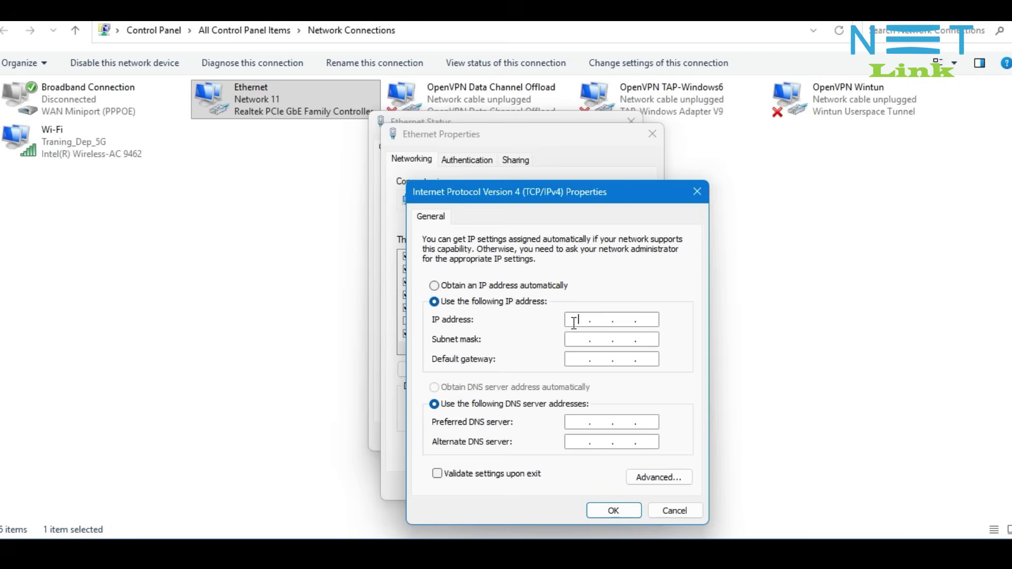
text(192.168.1.8)
click(572, 339)
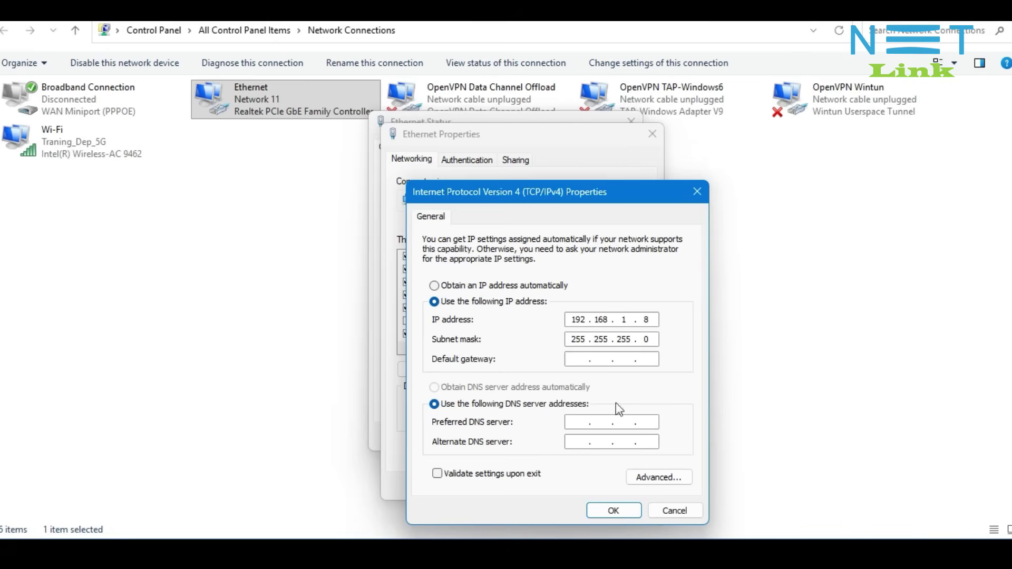
click(619, 515)
click(568, 486)
click(609, 439)
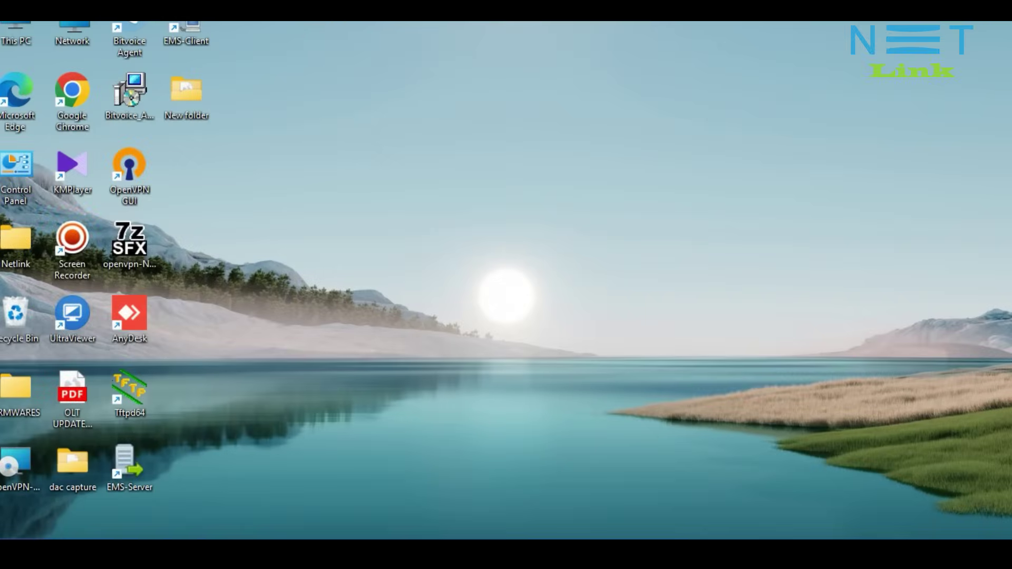
Launch Chrome and browse to 192.168.1.1.
double_click(84, 120)
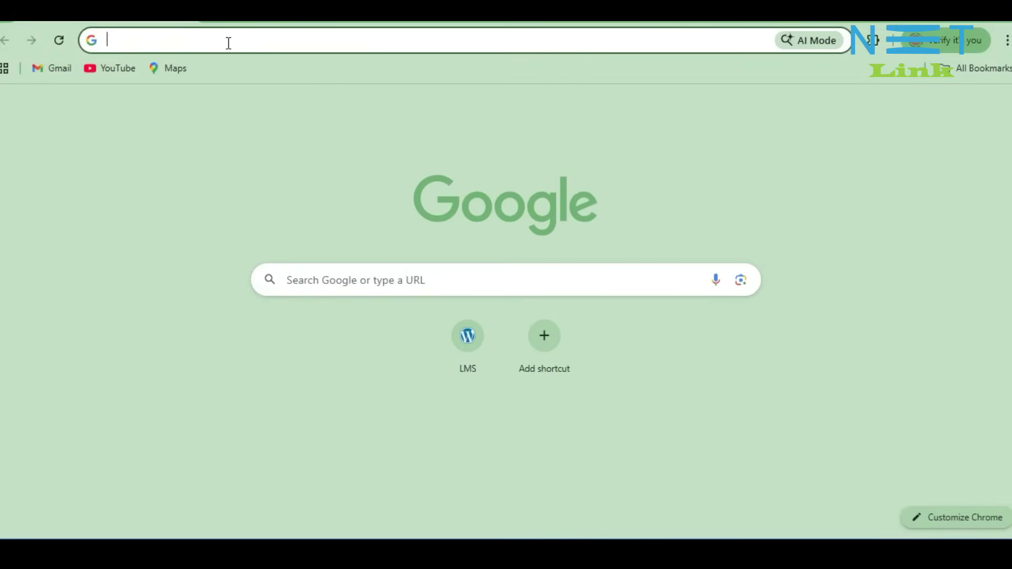
text(192.1)
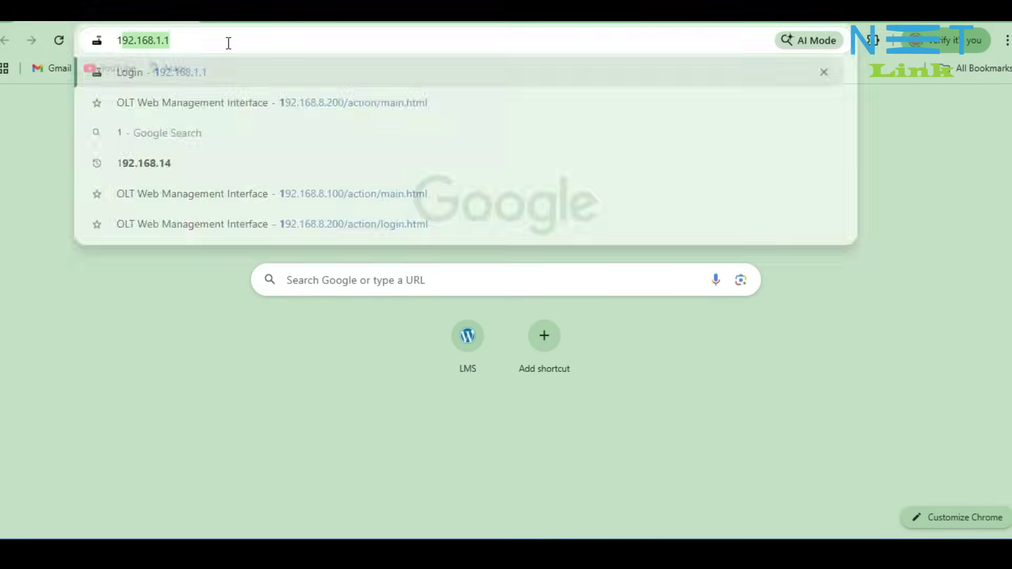
text(6)
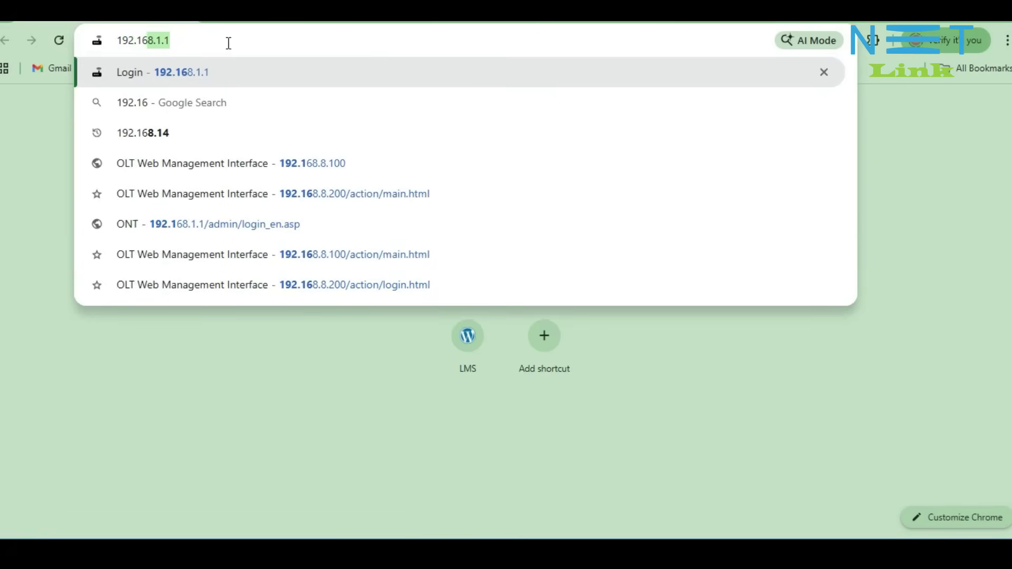
text(8.1.1)
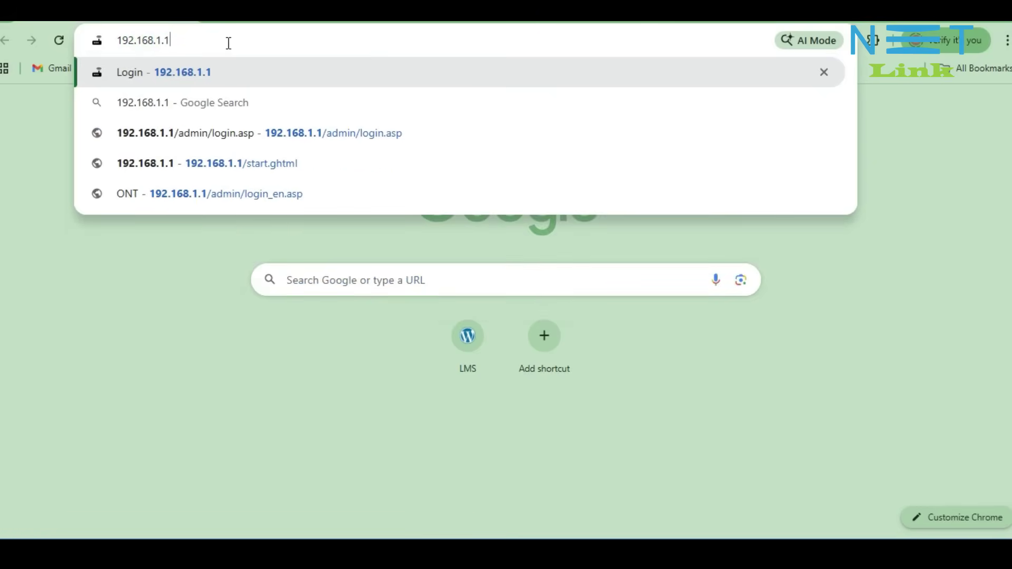
key(Return)
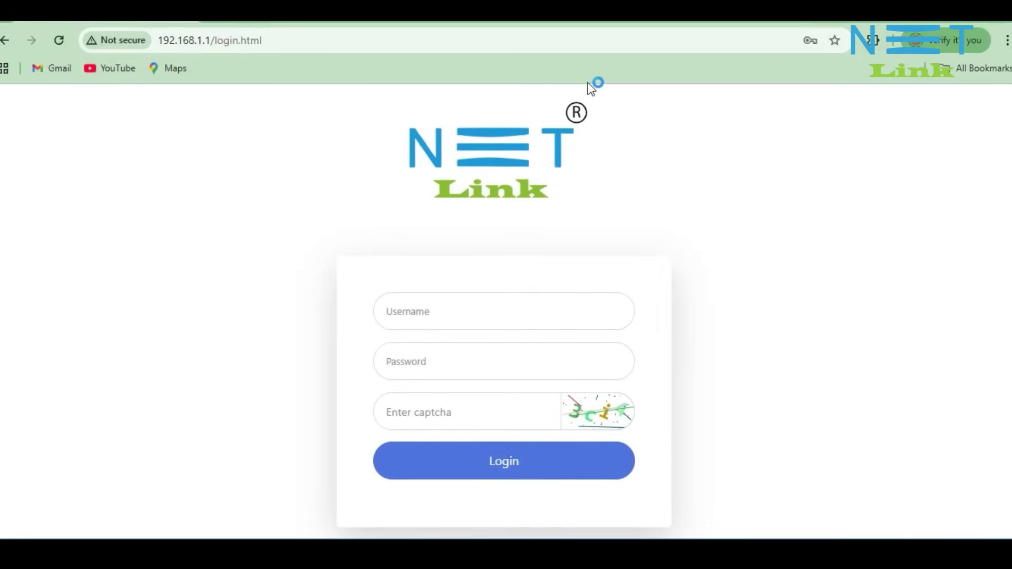
Log in as admin with the administrator password and the displayed captcha.
click(397, 307)
text(admin)
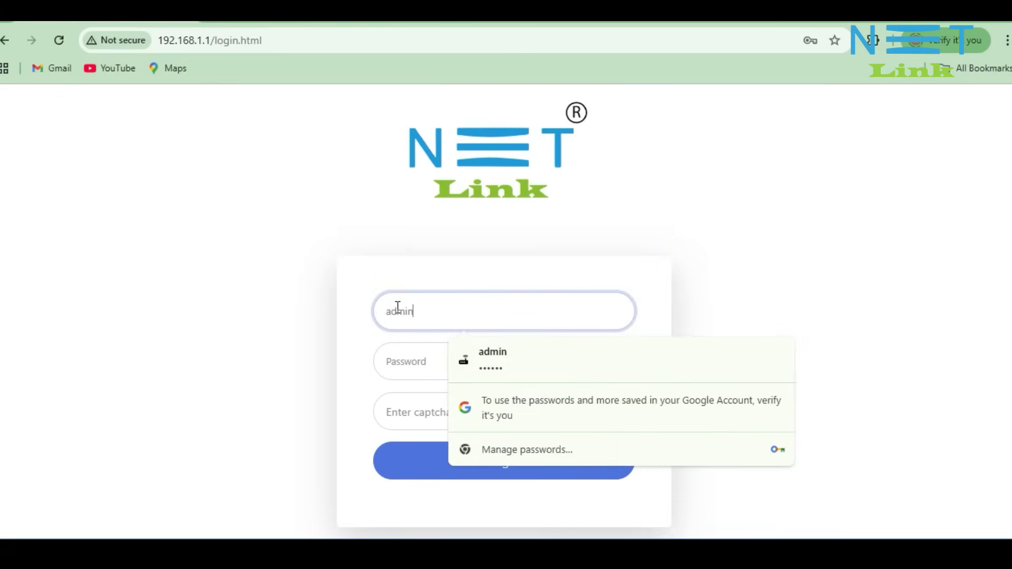
key(Tab)
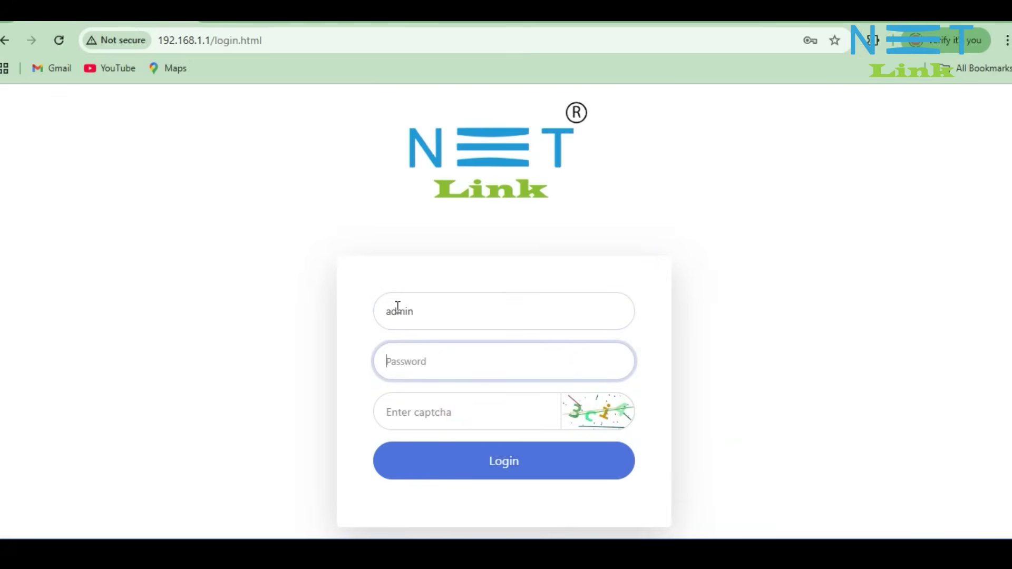
text(******)
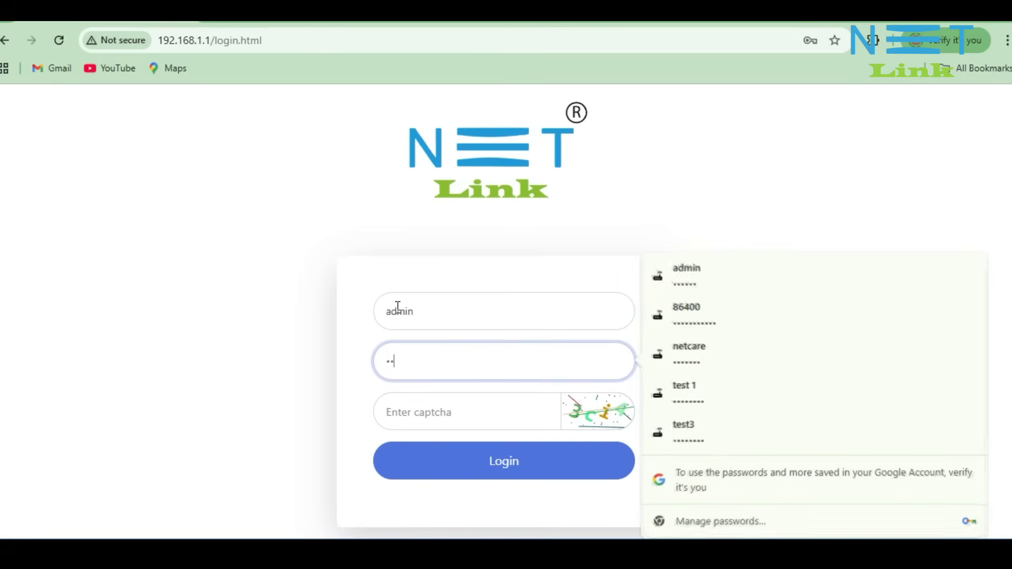
text(***)
key(Tab)
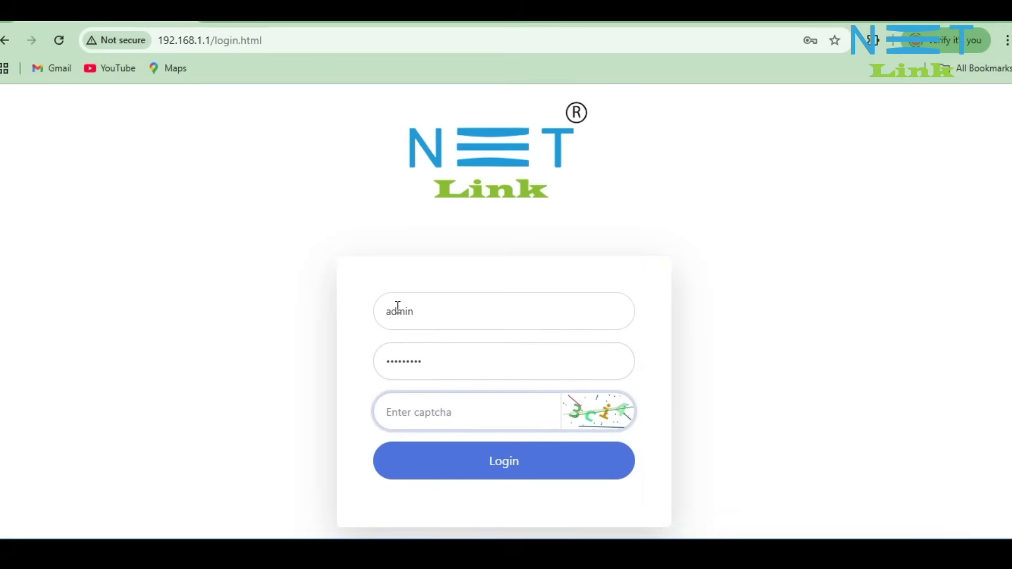
text(3ci4)
key(Return)
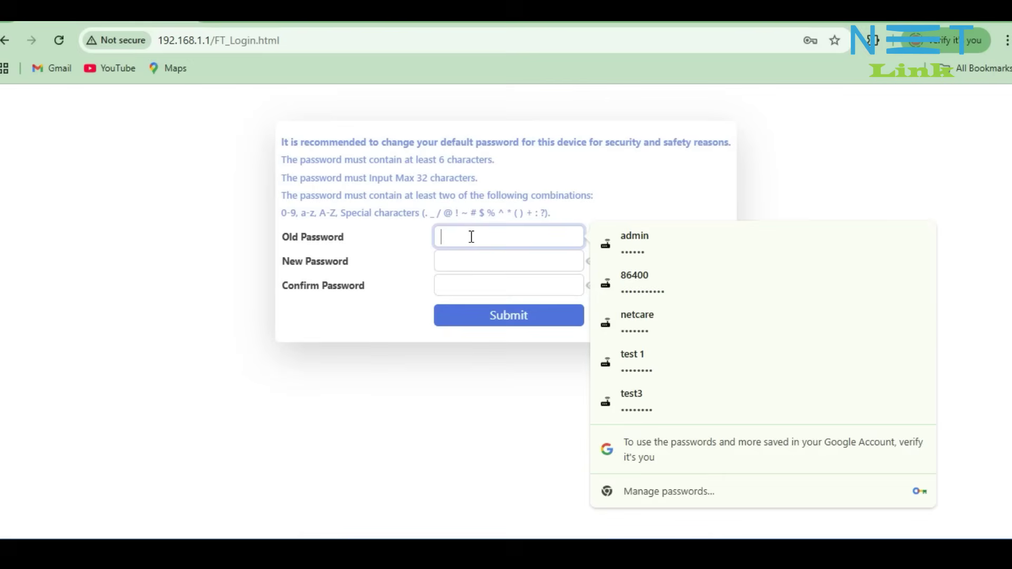
Enter the old and new passwords, submit, and acknowledge the Submit Success message.
text(*********)
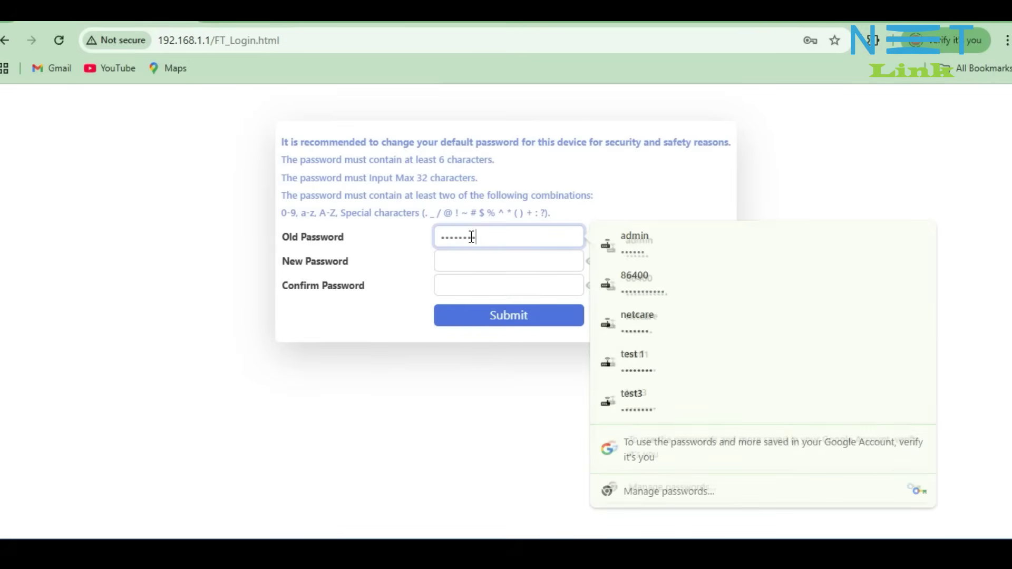
key(Tab)
text(*****)
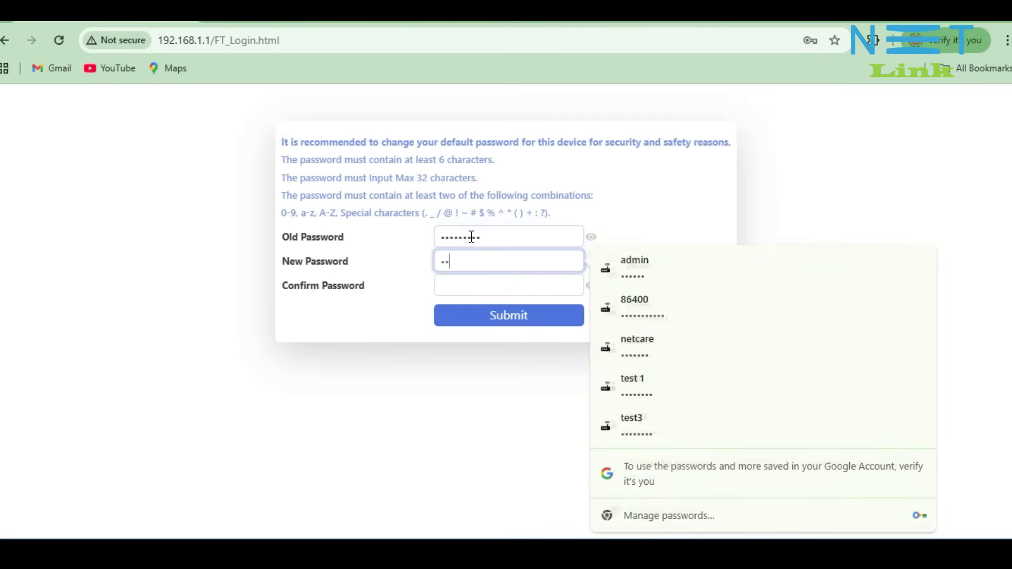
text(*)
key(Tab)
text(******)
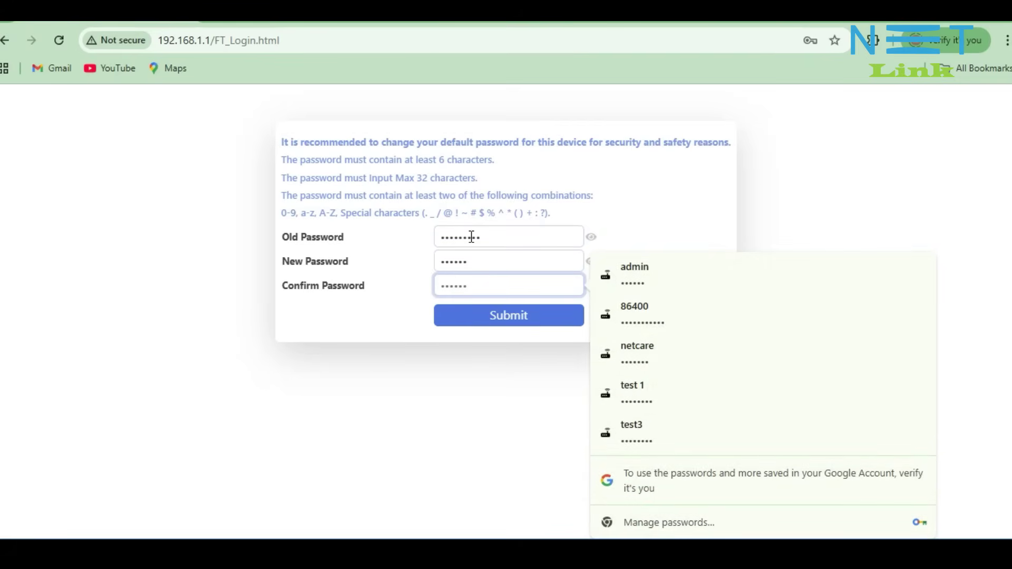
click(497, 319)
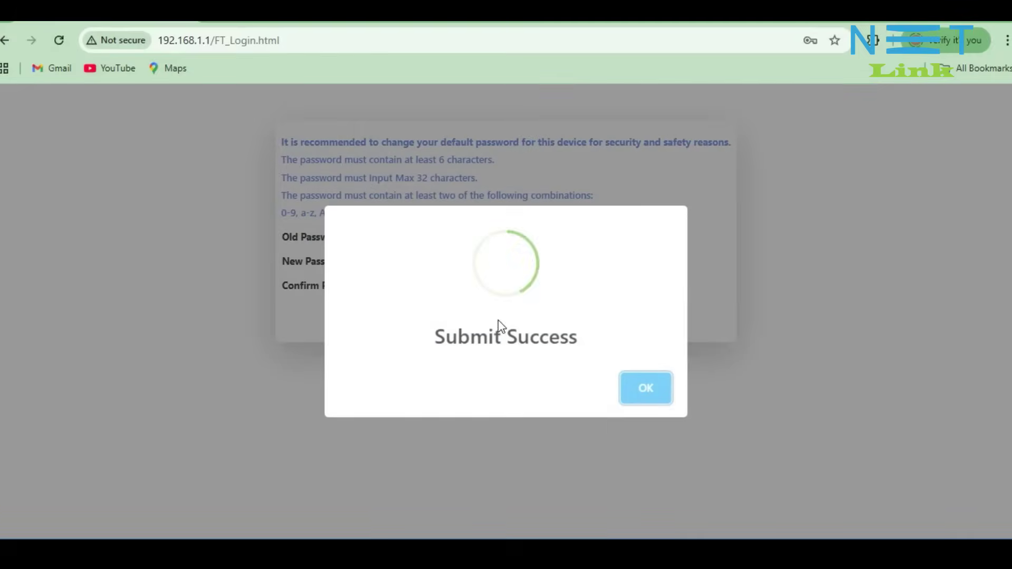
click(661, 396)
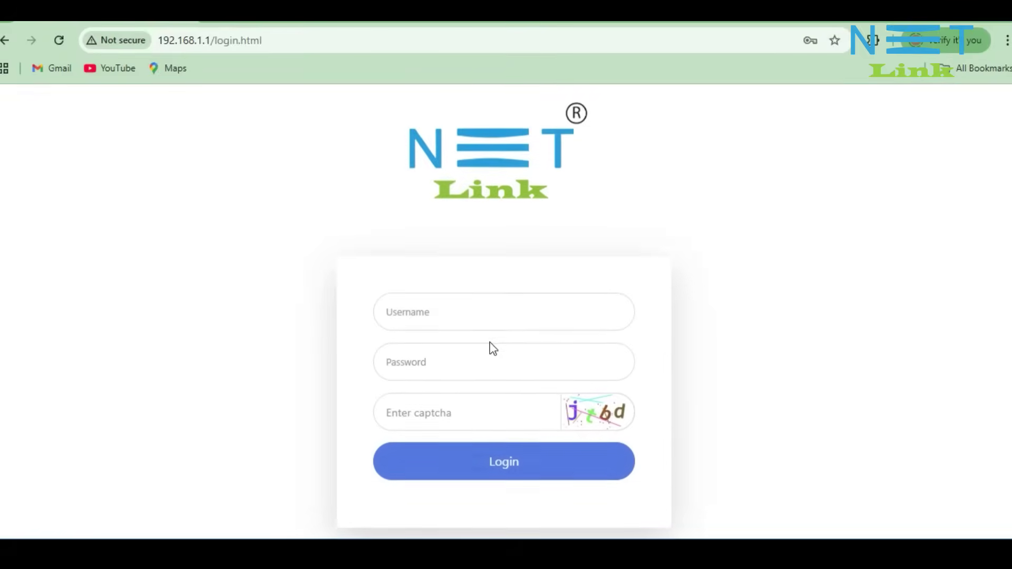
Sign in again as admin with the new password and the shown captcha.
click(456, 312)
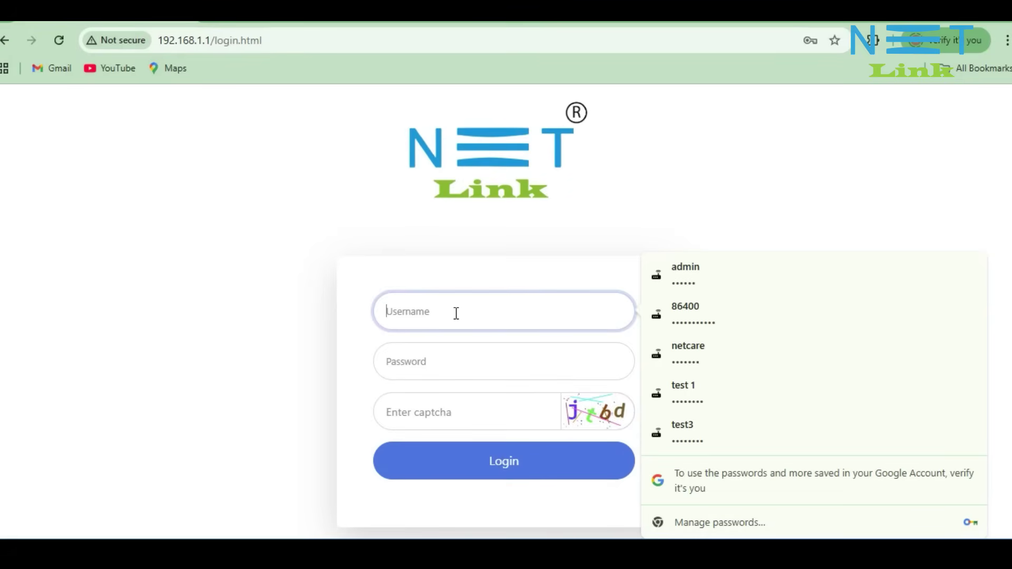
key(Tab)
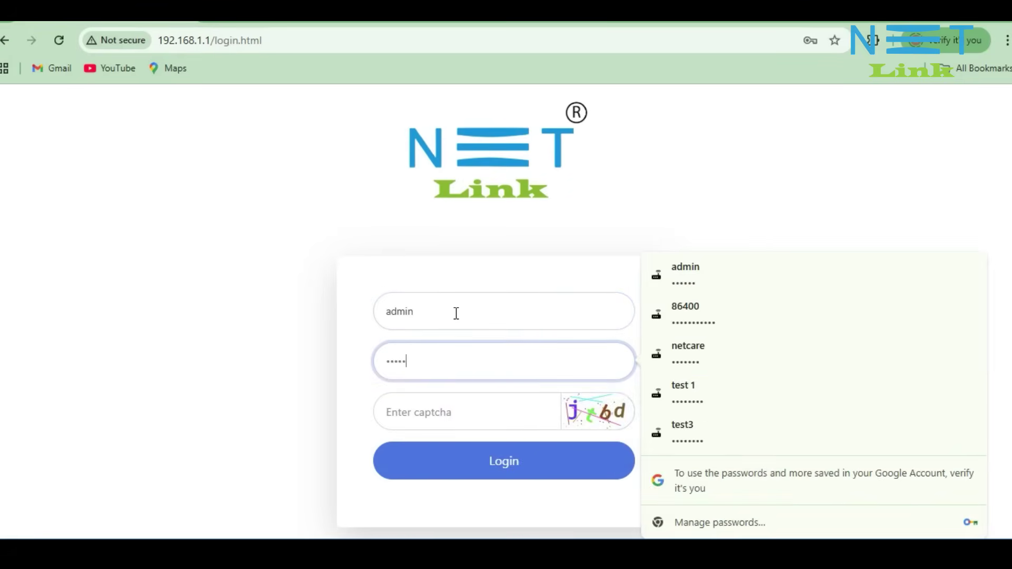
key(Tab)
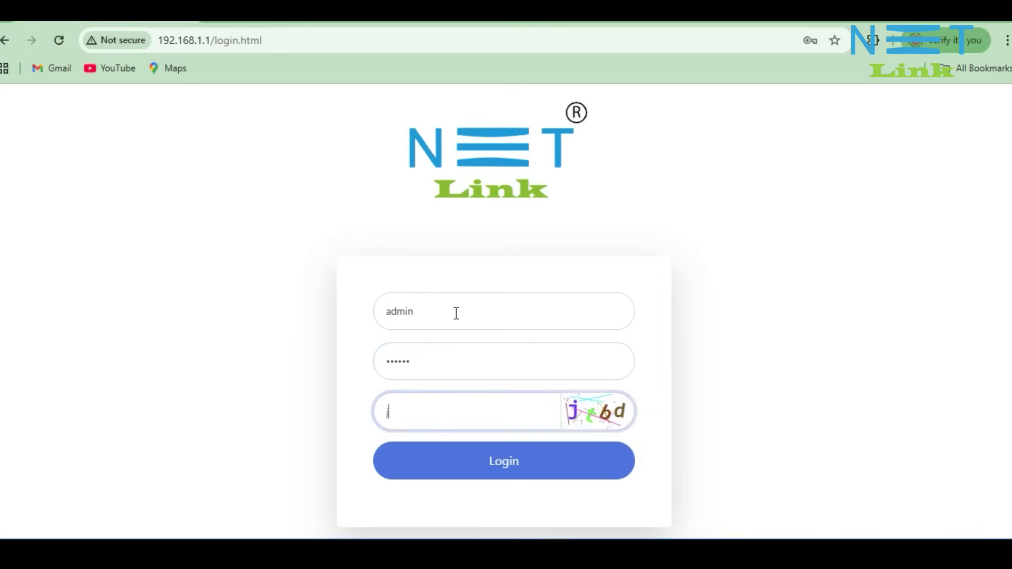
key(Return)
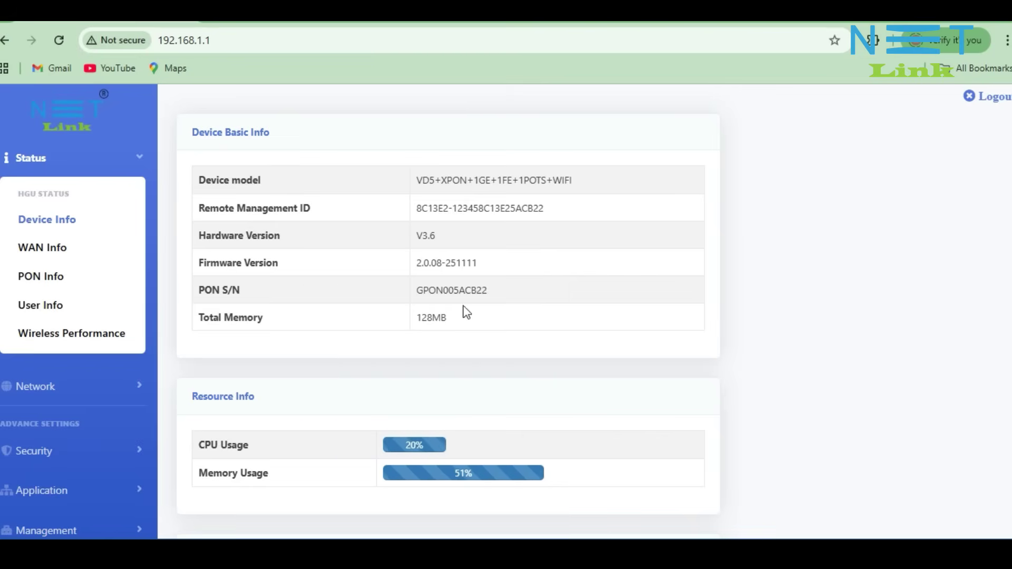
Review Device Info (hardware V3.6, firmware 2.0.08-251111, 20% CPU), then go to WAN Info.
scroll(242, 395, down, 1)
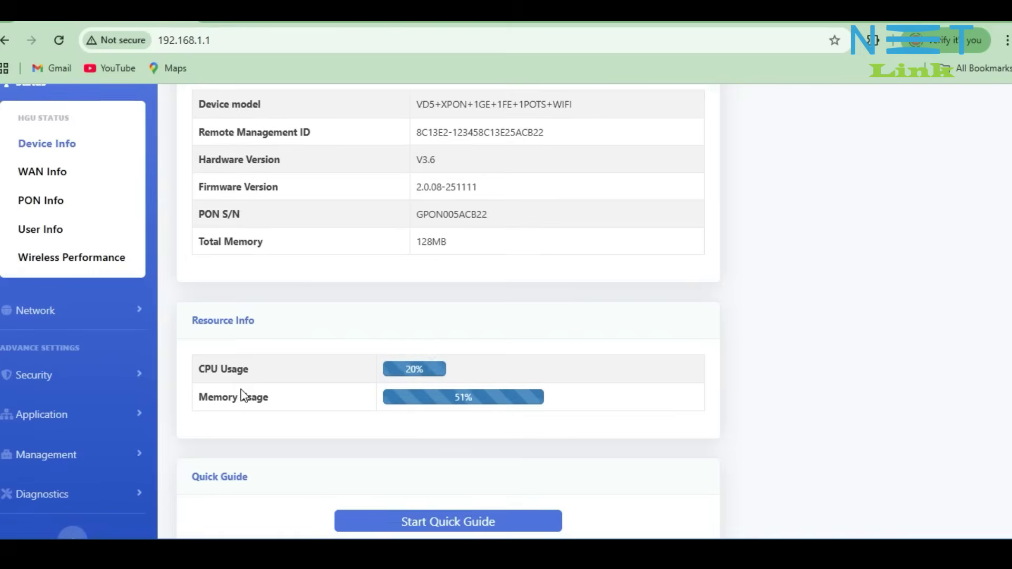
scroll(242, 396, down, 1)
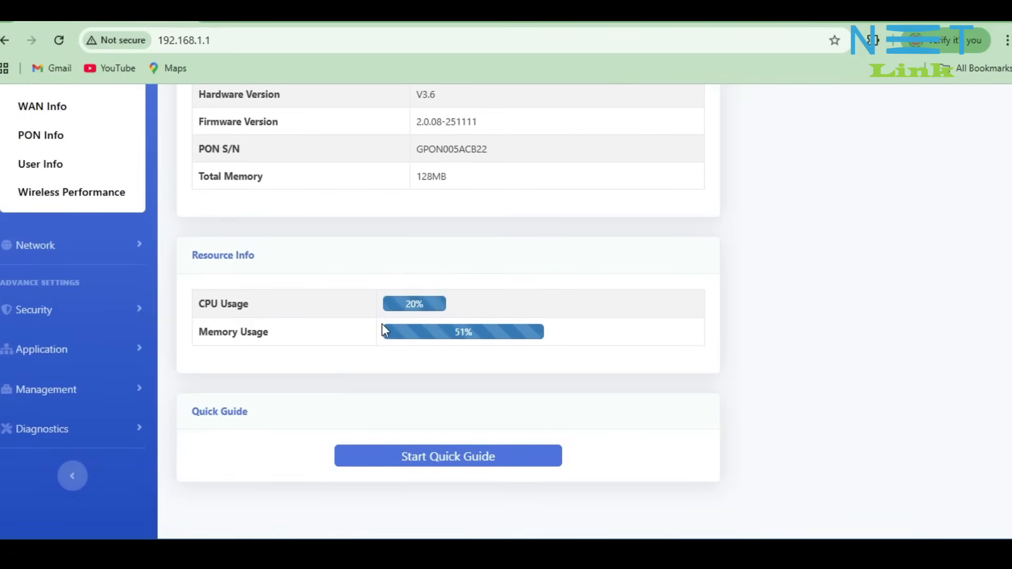
scroll(325, 299, up, 2)
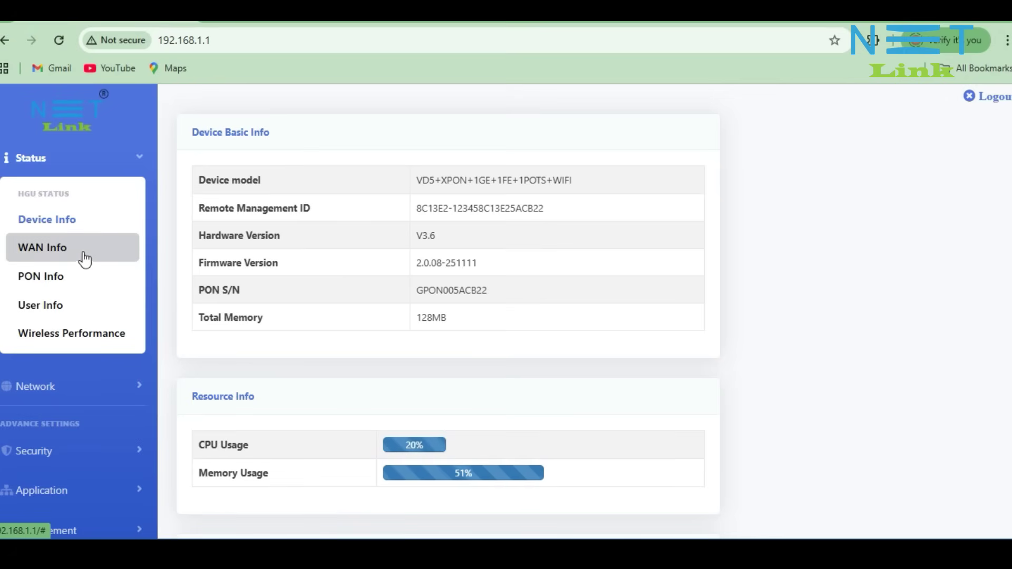
click(43, 260)
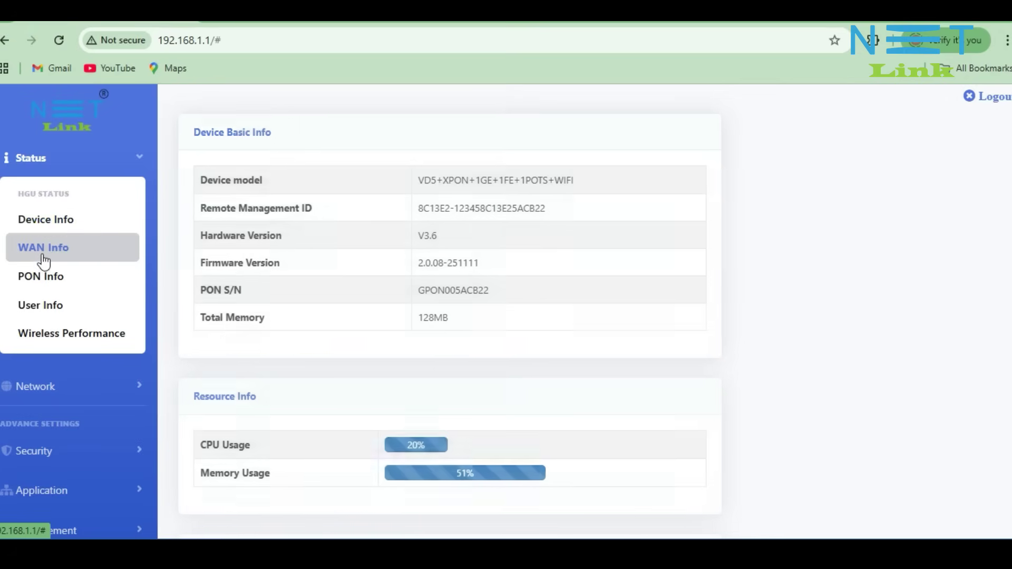
Check the empty IPv4/IPv6 WAN and VoIP tables on WAN Info, then switch to PON Info.
click(44, 279)
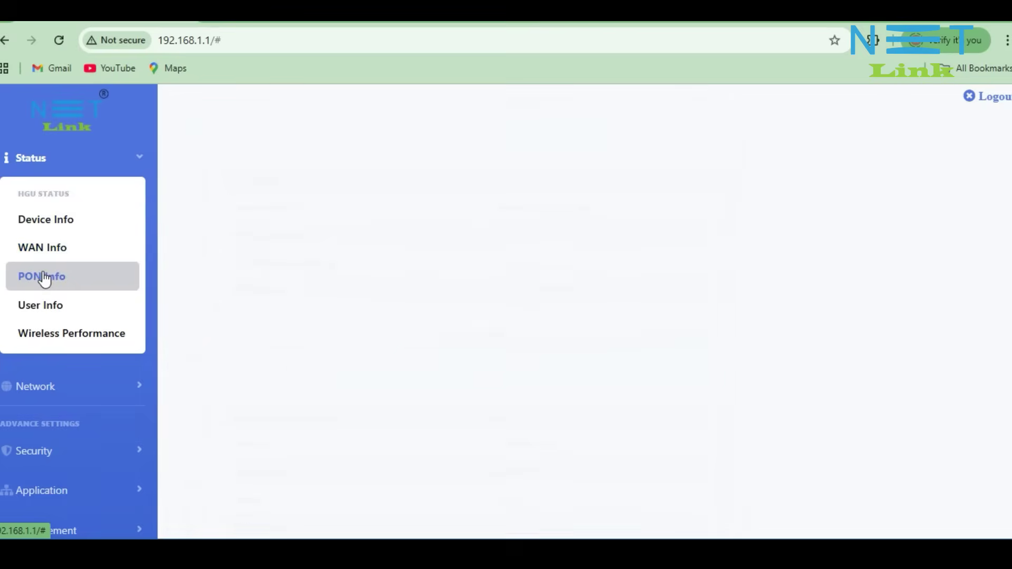
click(59, 248)
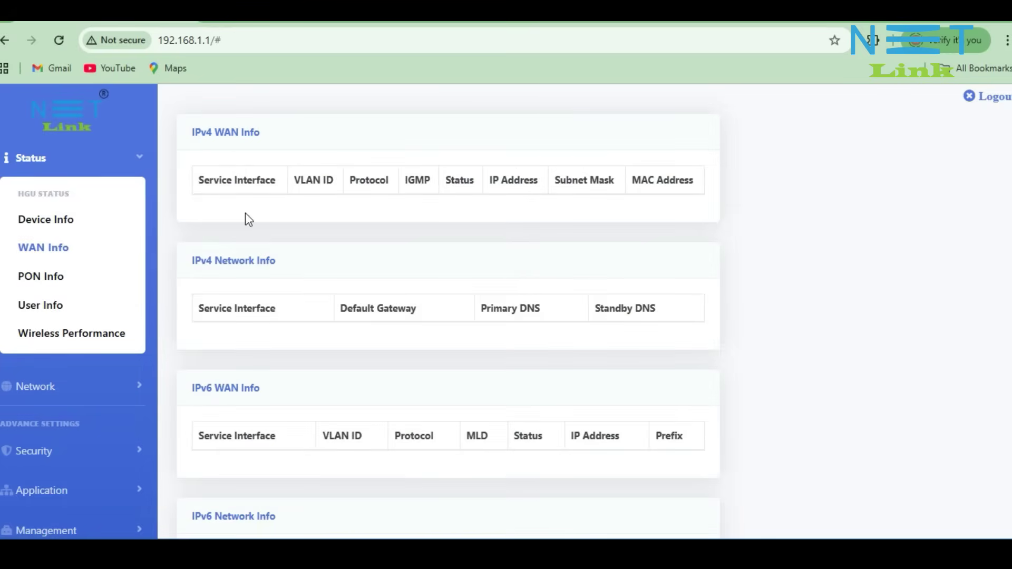
scroll(253, 371, down, 4)
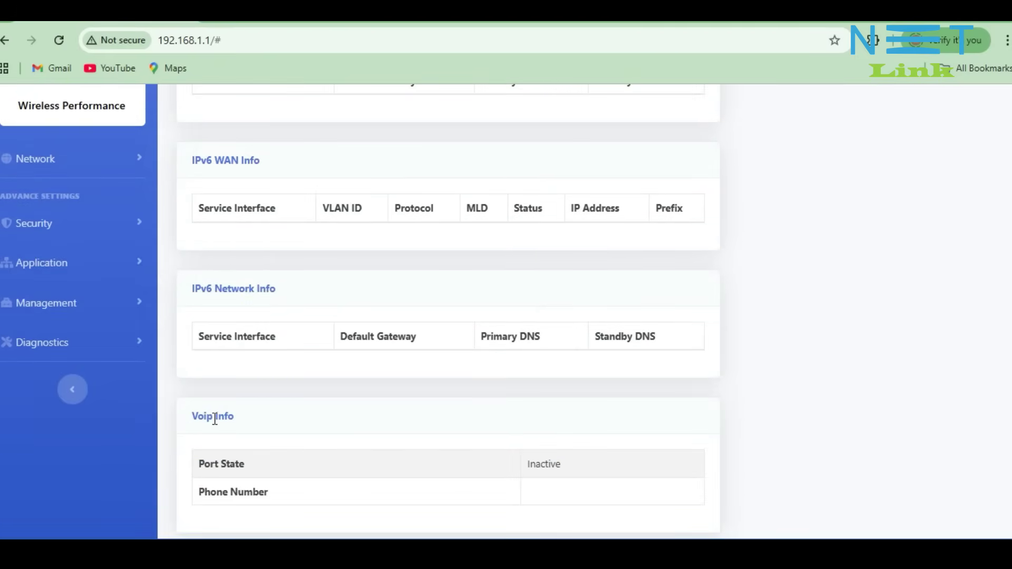
scroll(107, 378, up, 5)
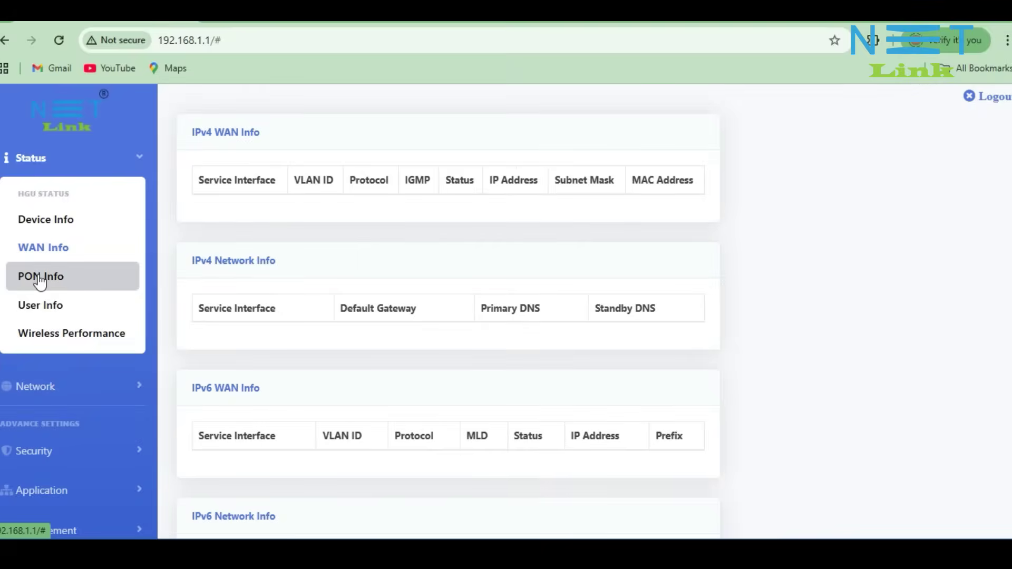
click(39, 280)
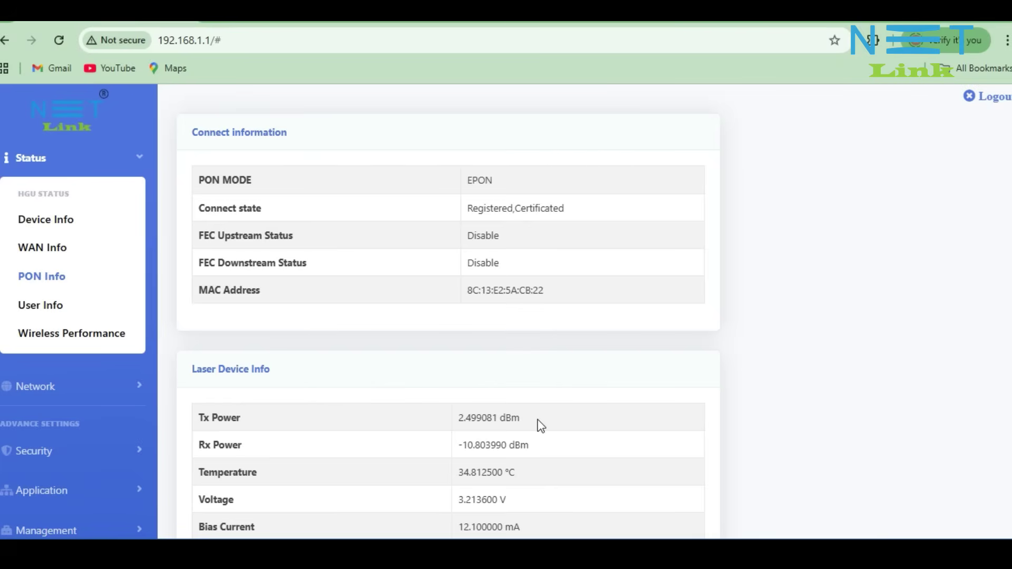
Scroll through PON link performance (3.213600 V, 12.100000 mA bias), then collapse the Status menu.
scroll(265, 438, down, 8)
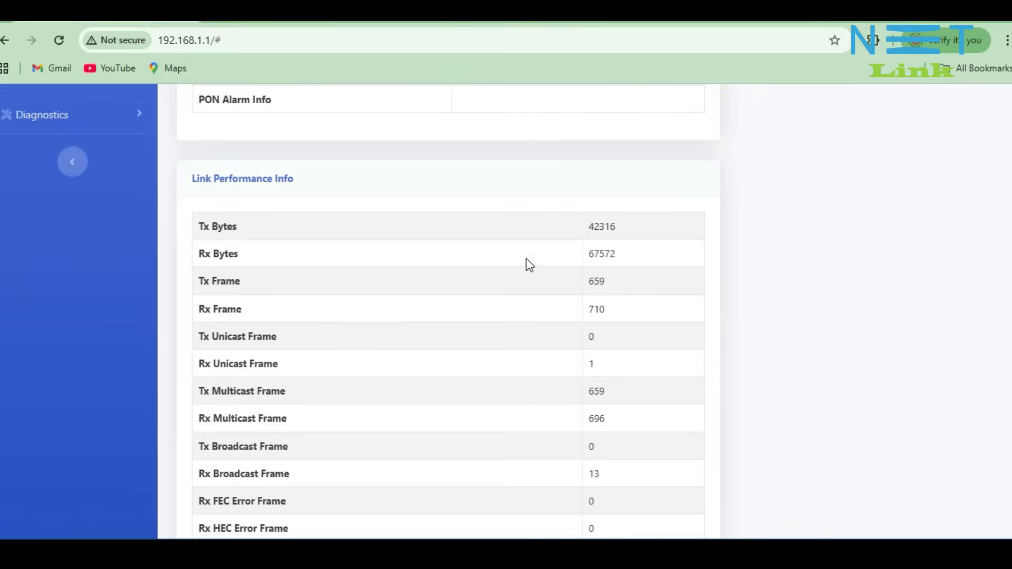
scroll(528, 258, down, 3)
scroll(521, 282, up, 10)
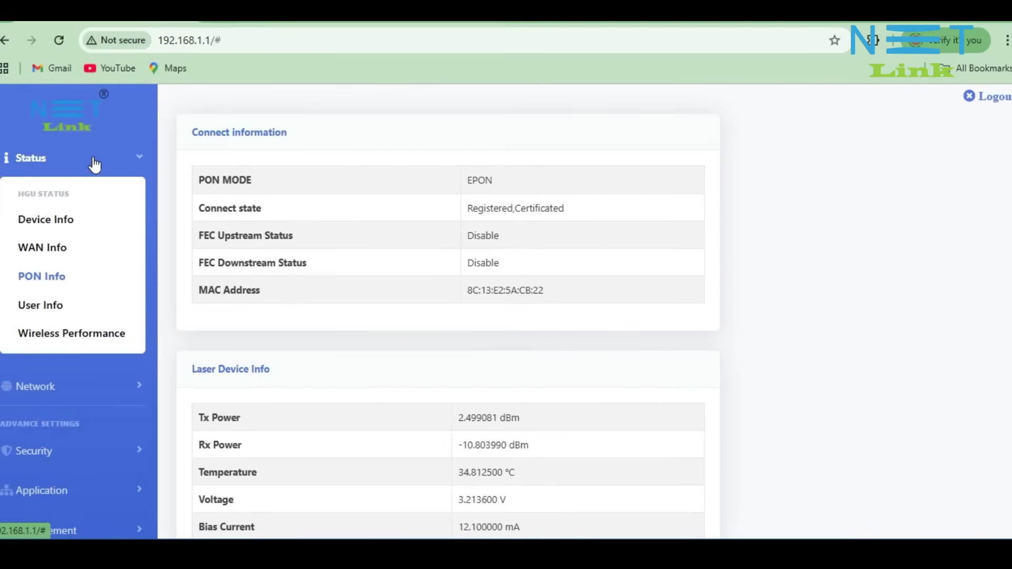
click(139, 164)
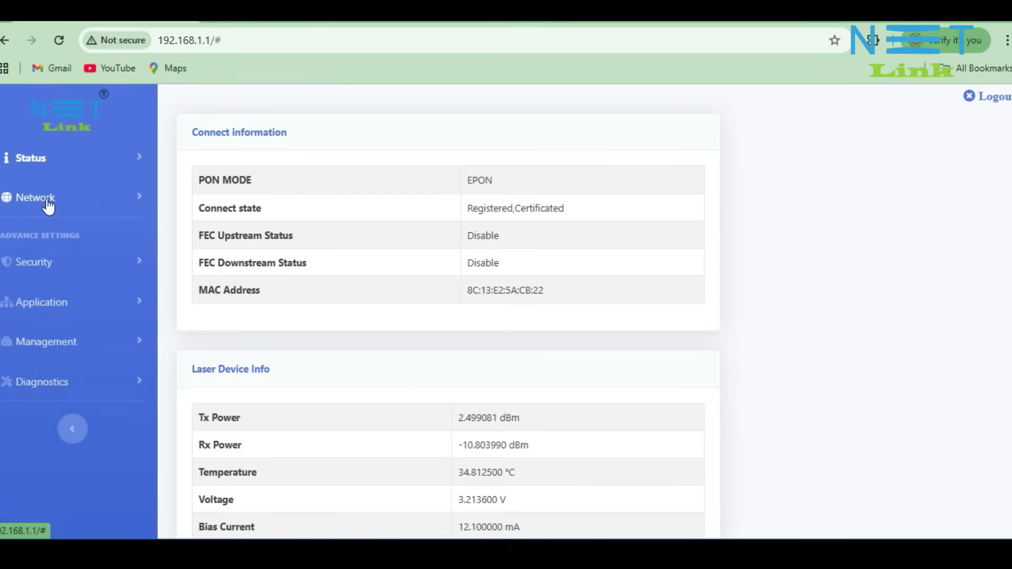
Go to Network > WAN to bring up the Add New Wan configuration form.
click(50, 208)
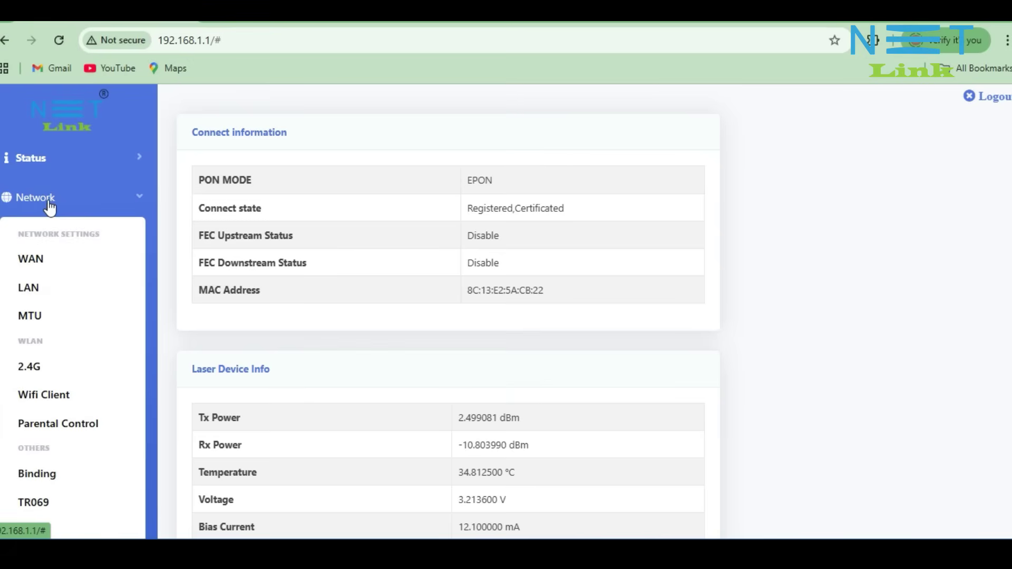
click(52, 261)
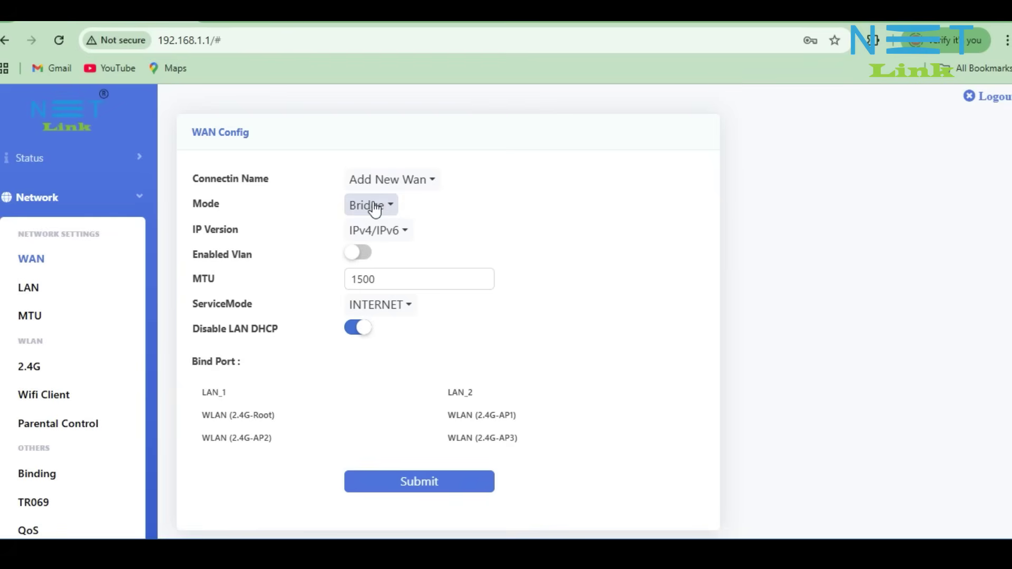
Switch the new WAN's Mode to Route and its IP Version to IPv4.
click(375, 209)
click(375, 267)
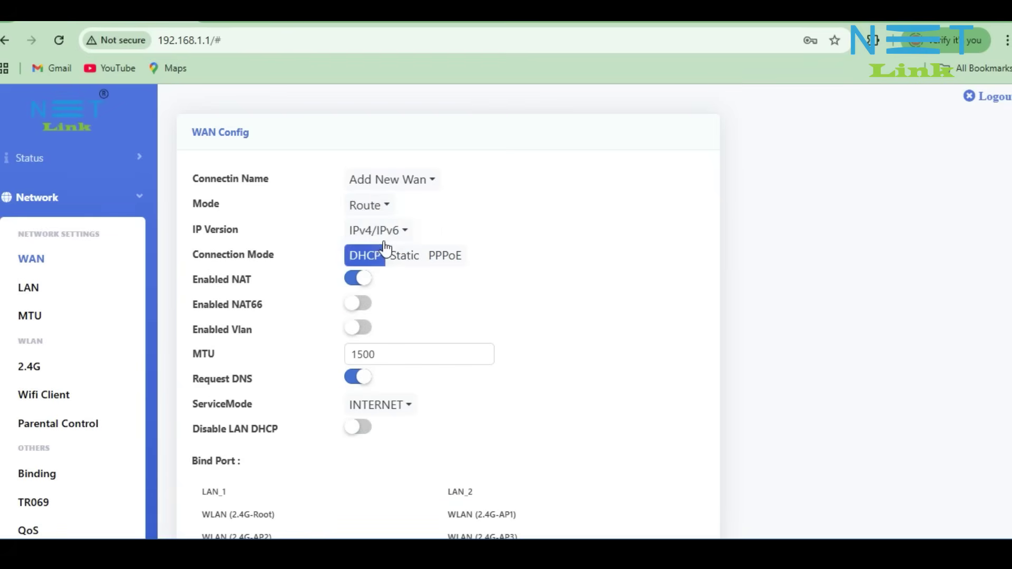
click(386, 237)
click(385, 283)
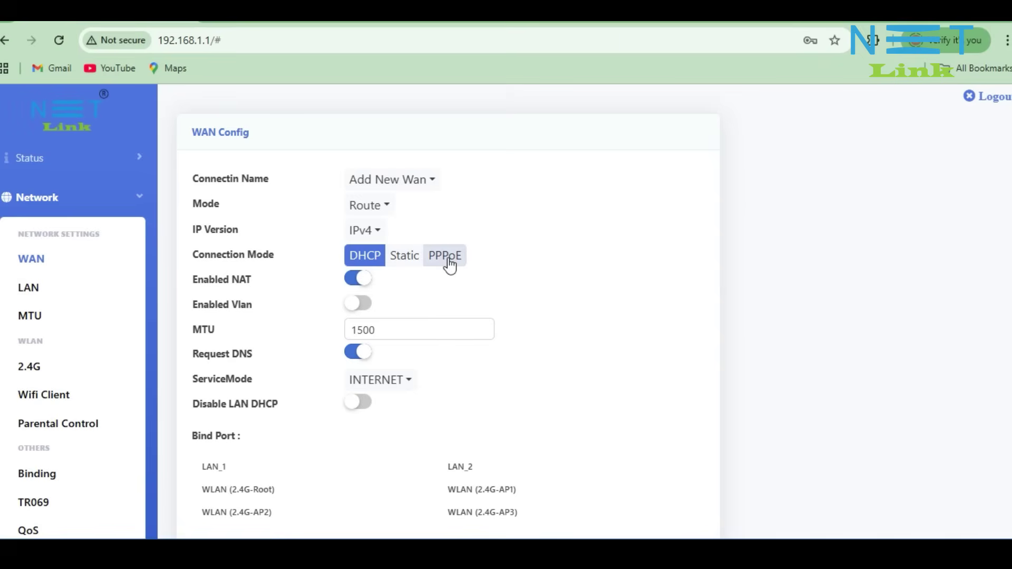
Select PPPoE, enable VLAN with VLAN ID 100, and confirm MTU is 1492.
click(450, 265)
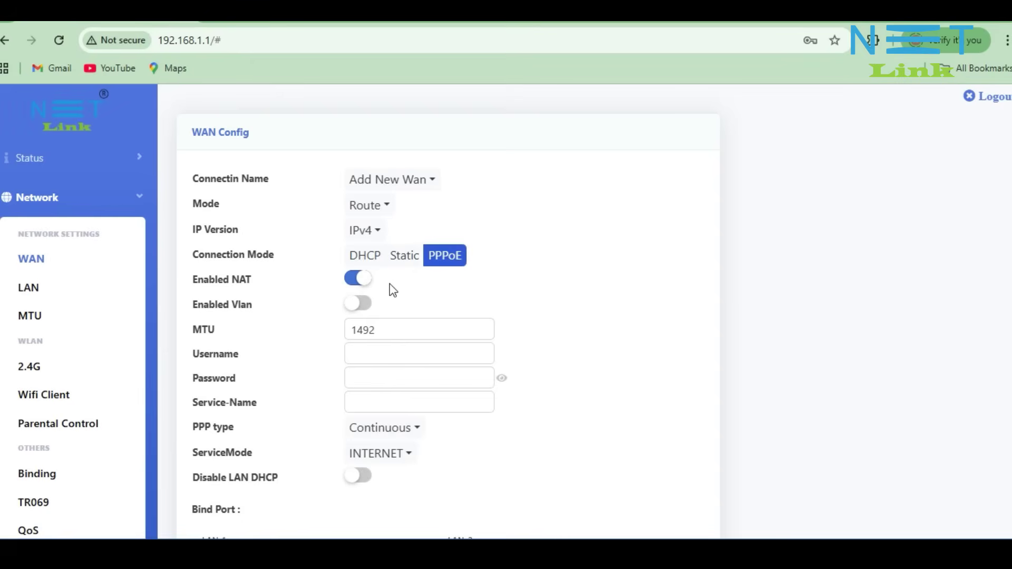
click(363, 304)
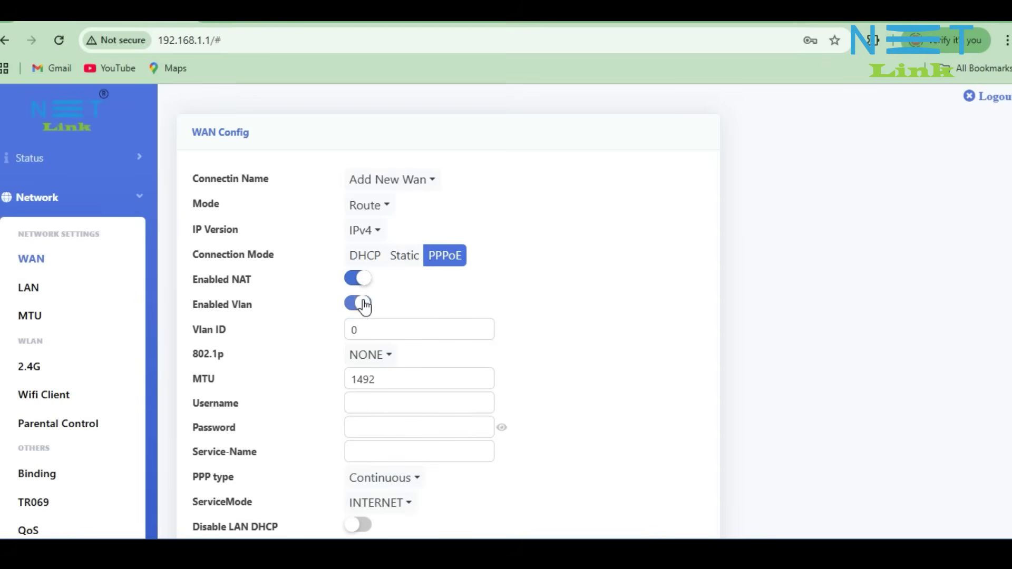
double_click(360, 324)
text(100)
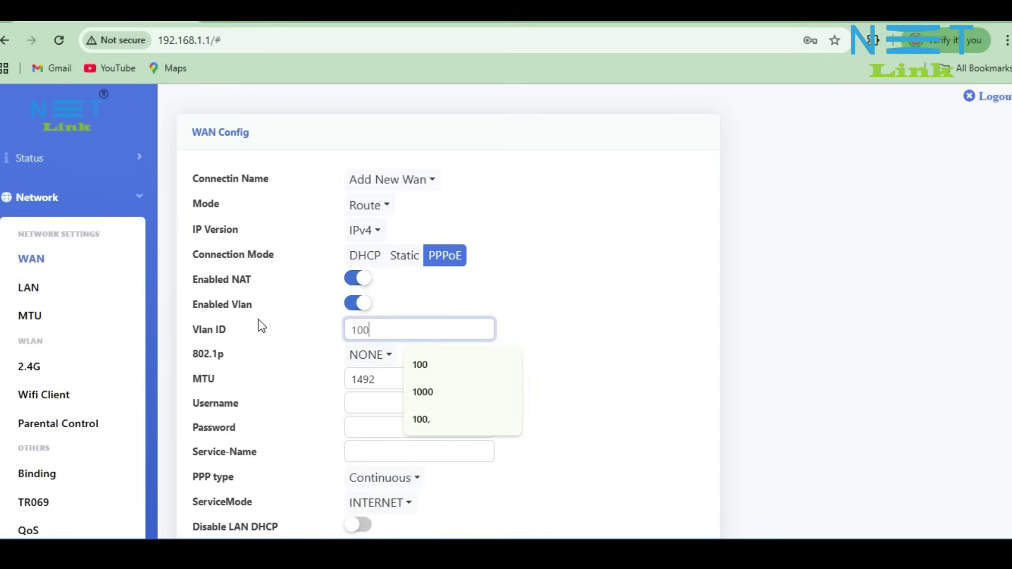
click(558, 323)
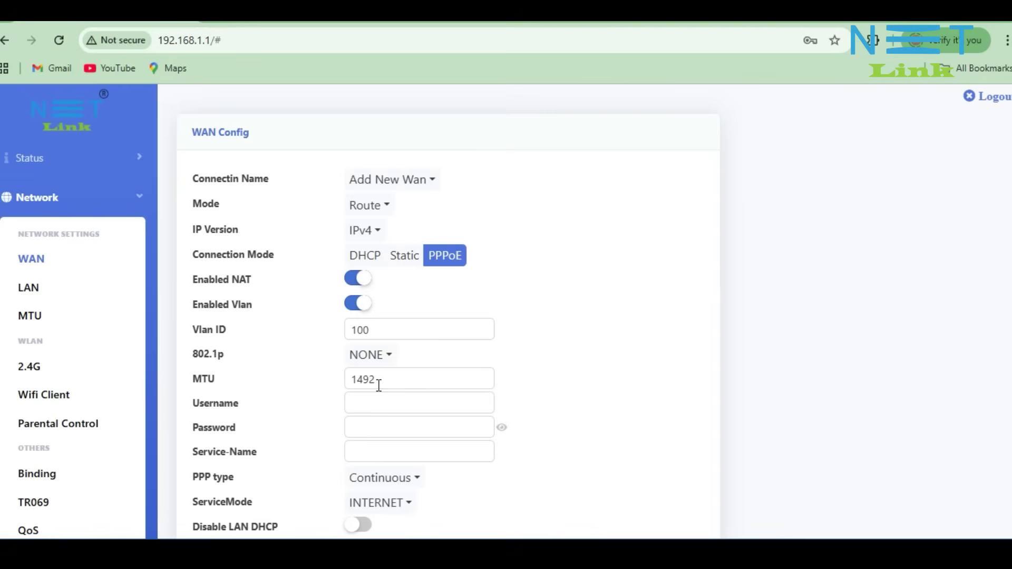
drag(383, 379, 346, 382)
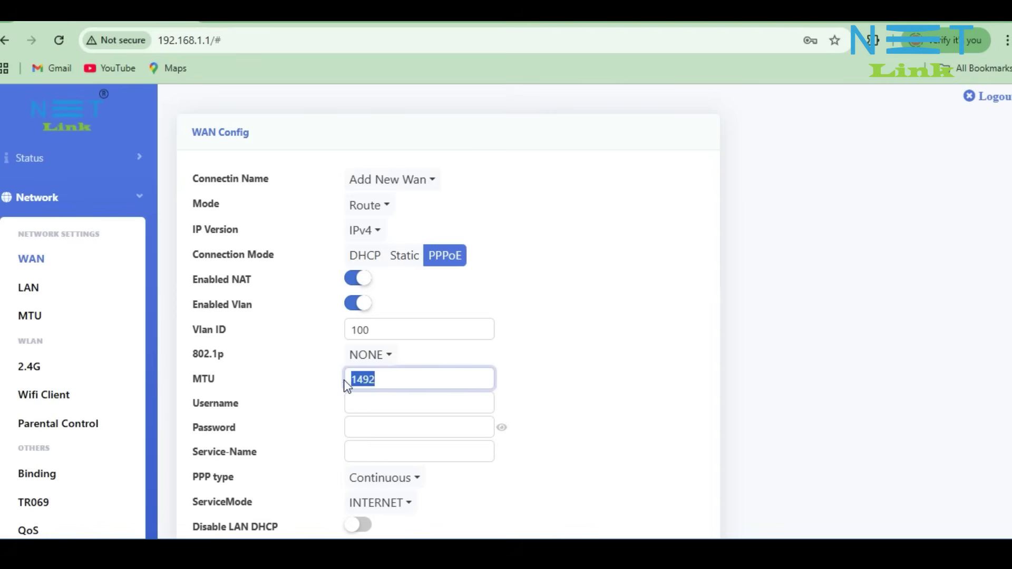
click(533, 384)
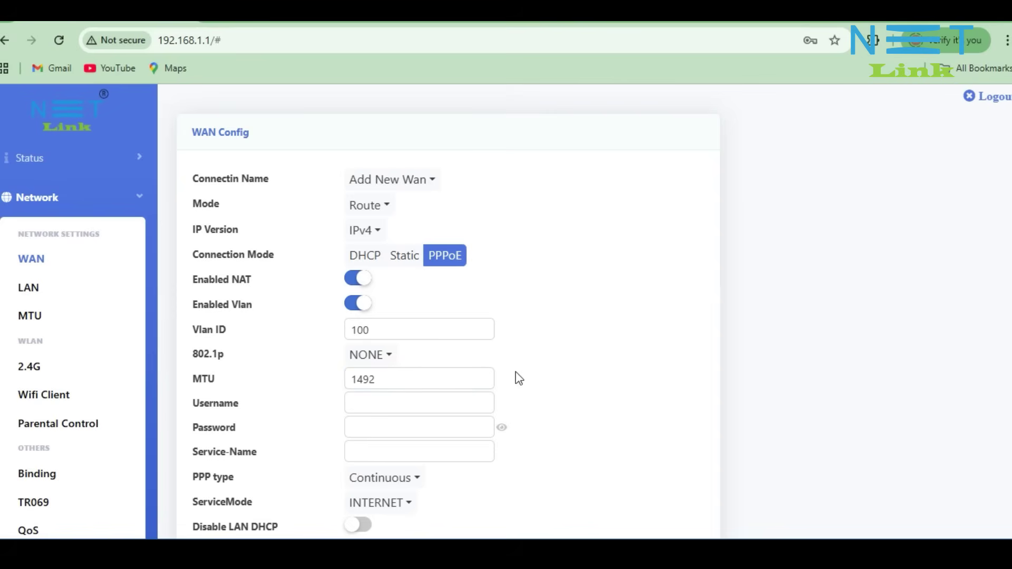
scroll(427, 390, down, 3)
Enter the PPPoE account username and password in the WAN form.
click(392, 249)
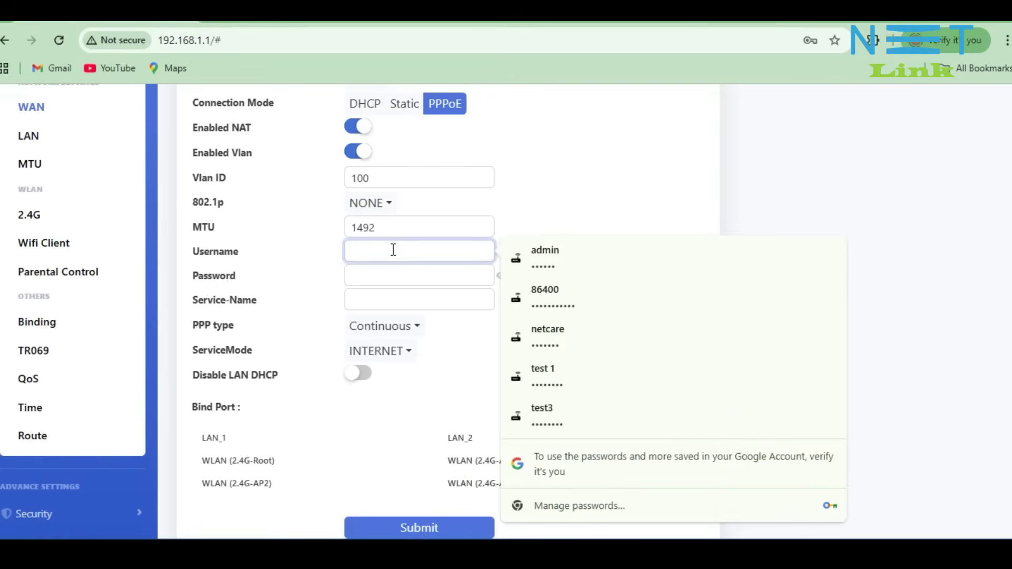
text(test1)
key(Tab)
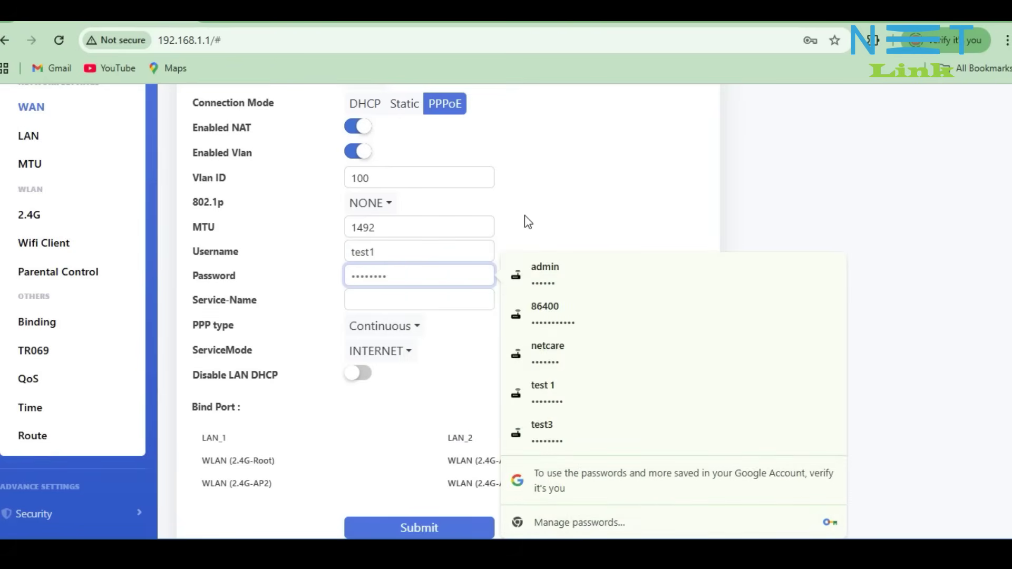
click(525, 220)
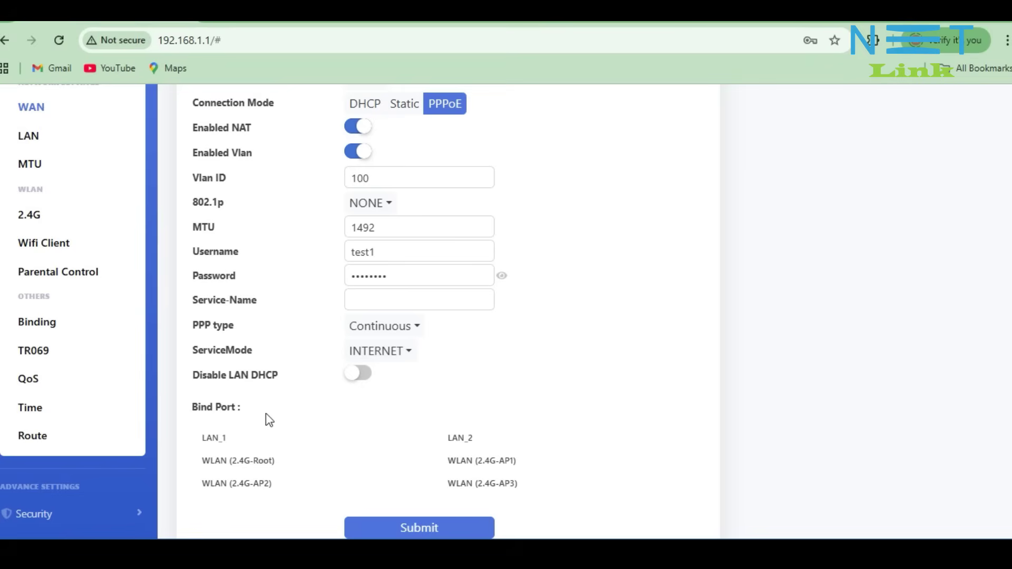
scroll(247, 403, down, 1)
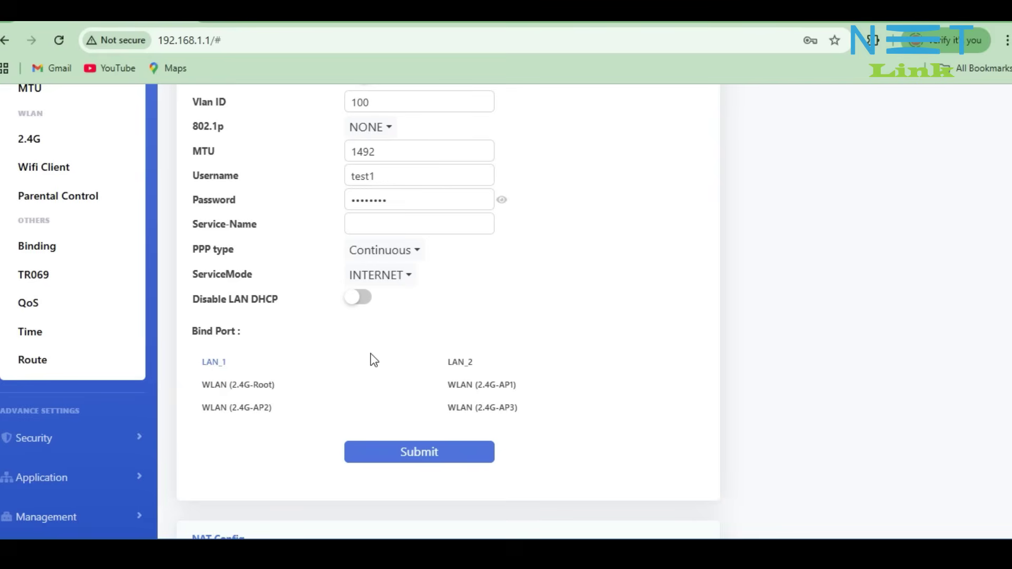
Bind LAN_2 and the WLAN 2.4G Root, AP1 and AP3 ports, then submit the PPPoE WAN.
click(464, 369)
click(216, 388)
click(495, 406)
click(495, 407)
click(496, 394)
click(466, 454)
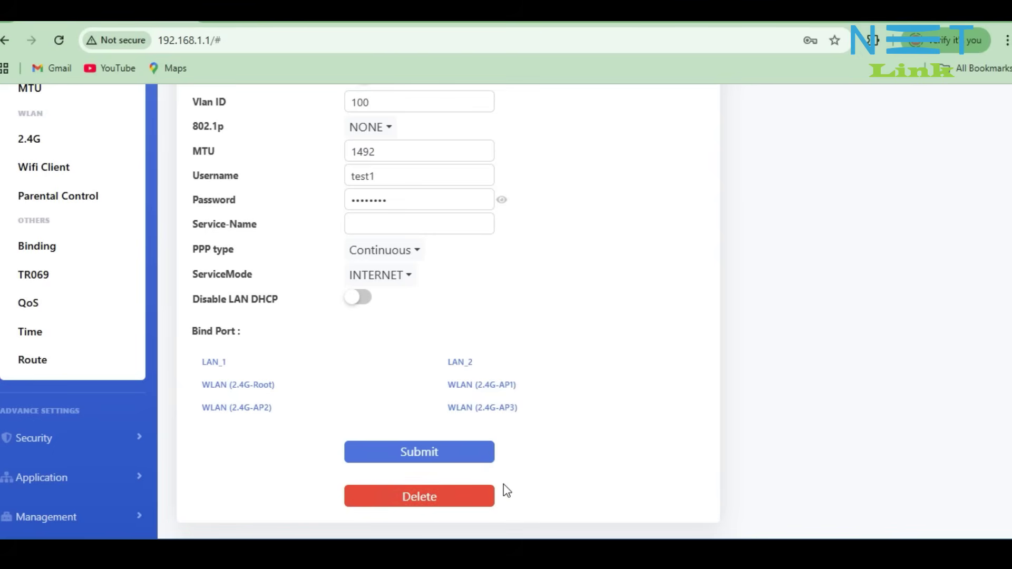
scroll(557, 455, up, 5)
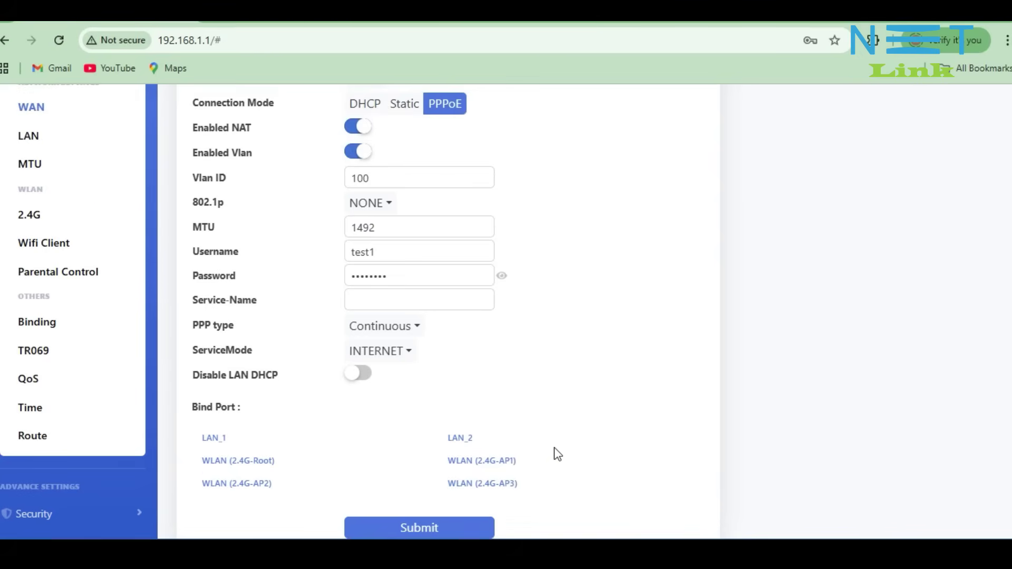
Check the existing WAN connection list, then go to Status > WAN Info.
click(375, 184)
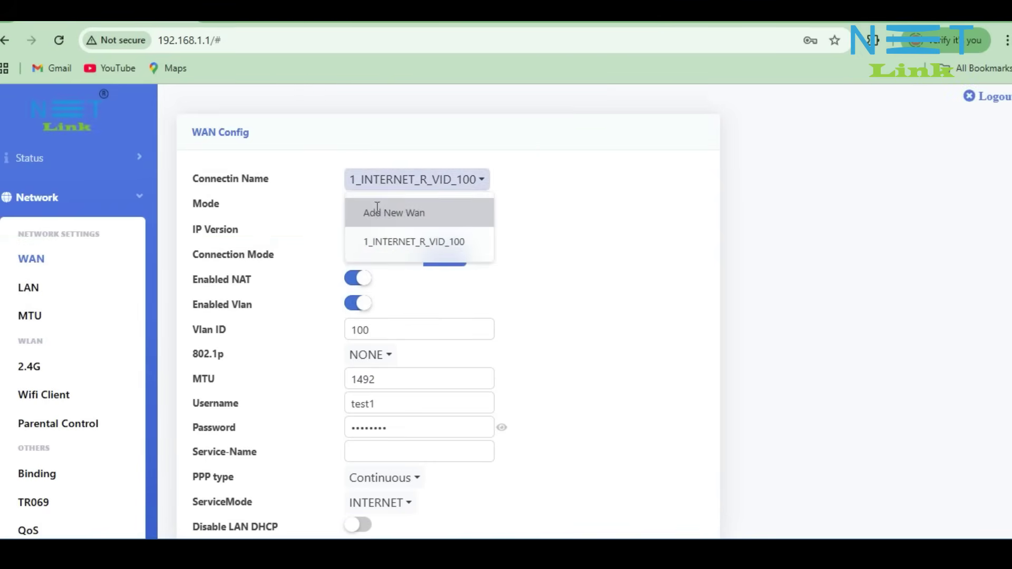
click(553, 221)
scroll(501, 384, down, 7)
scroll(556, 313, up, 7)
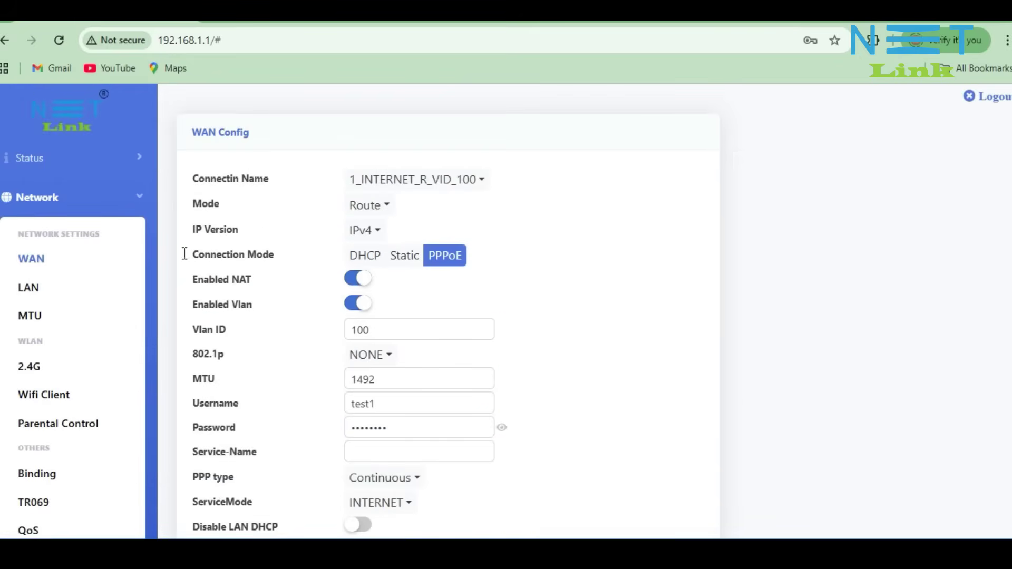
click(143, 198)
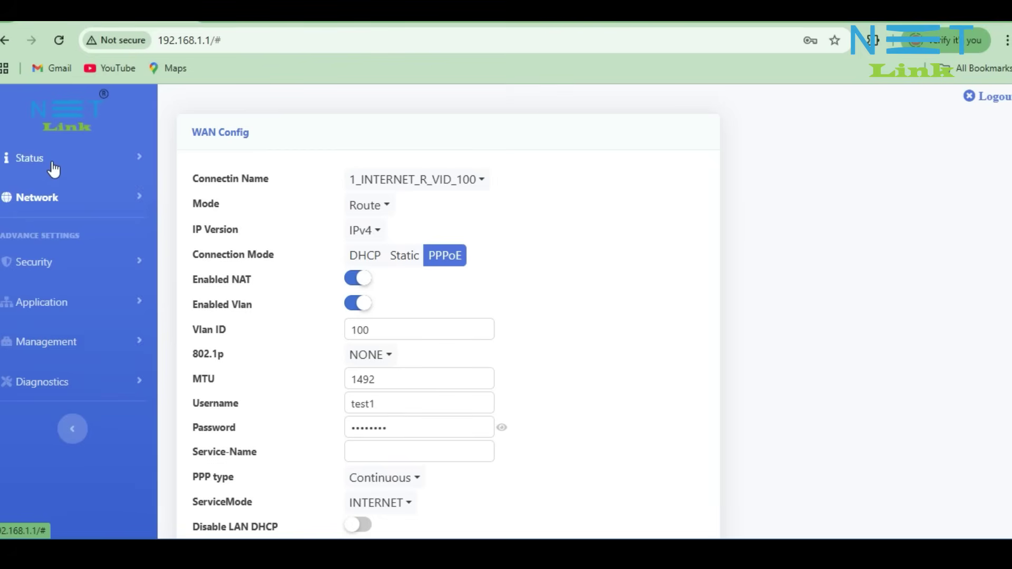
click(53, 169)
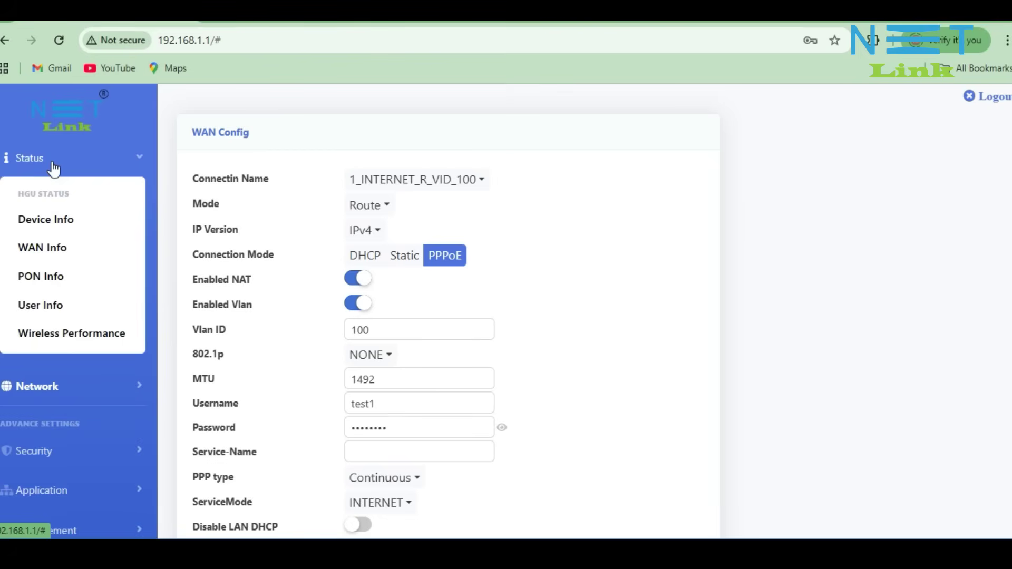
click(53, 255)
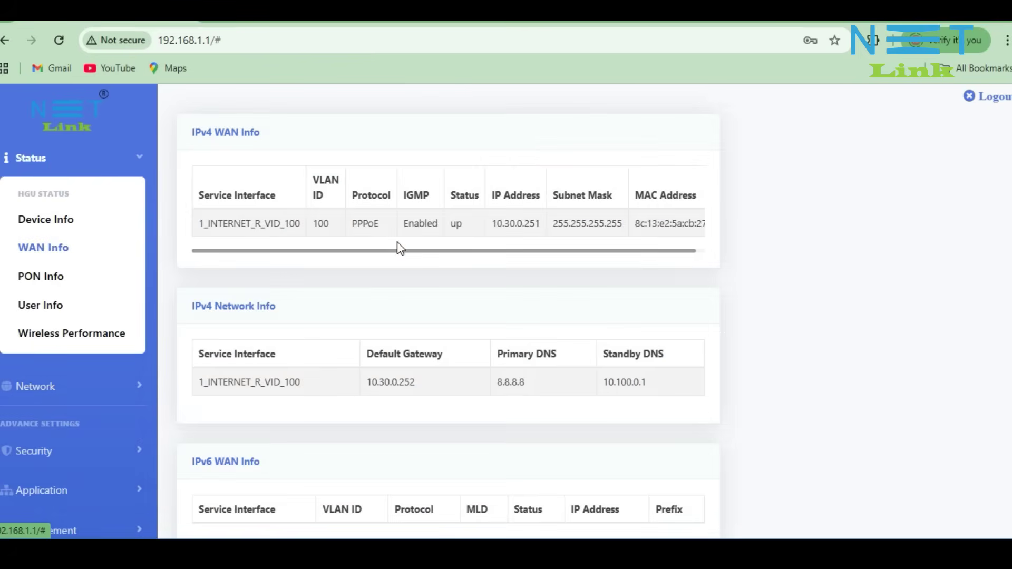
Verify 1_INTERNET_R_VID_100 is PPPoE on VLAN 100, up, with IP 10.30.0.251.
drag(200, 142, 286, 149)
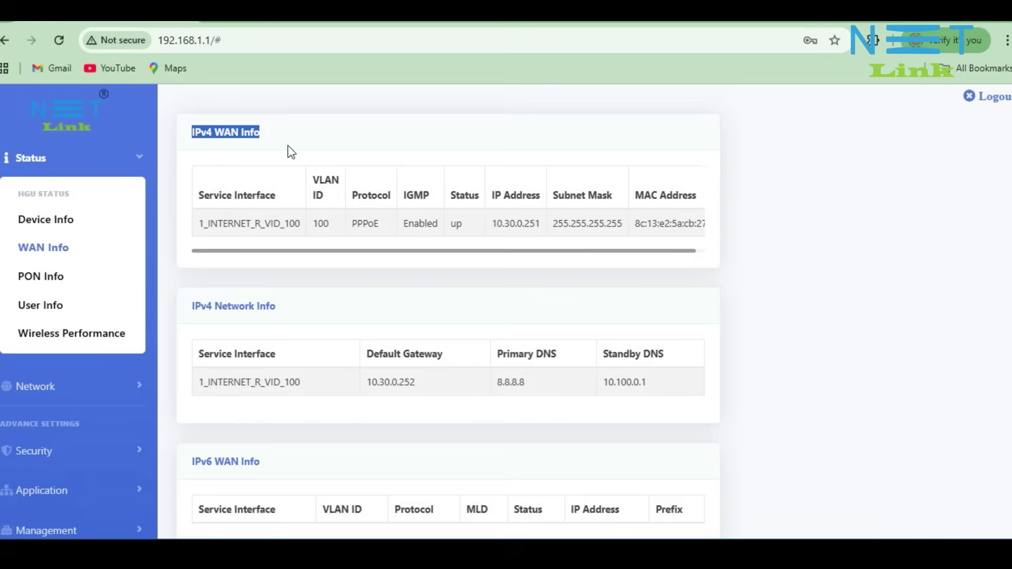
drag(195, 231, 476, 236)
click(475, 228)
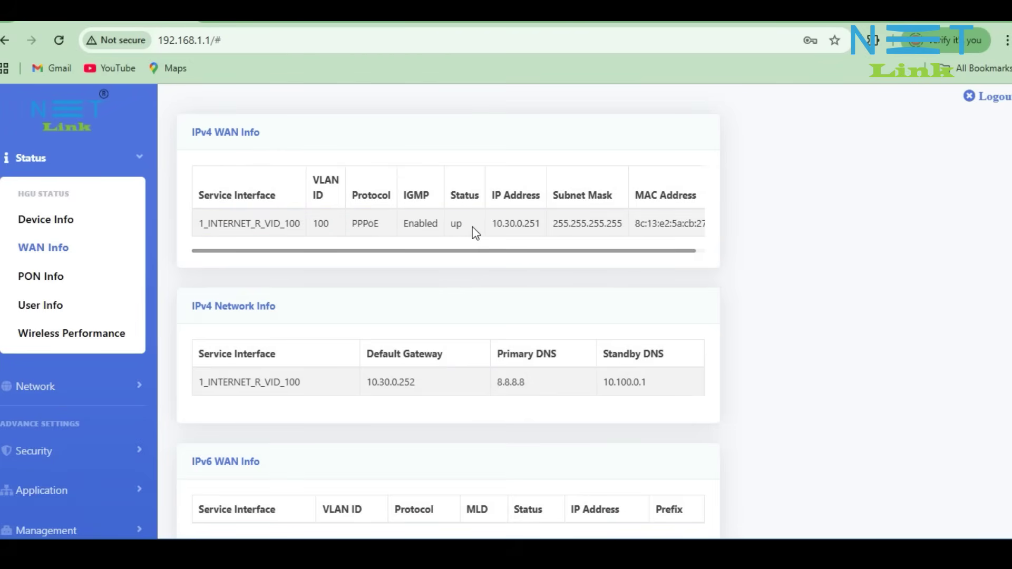
drag(198, 228, 701, 250)
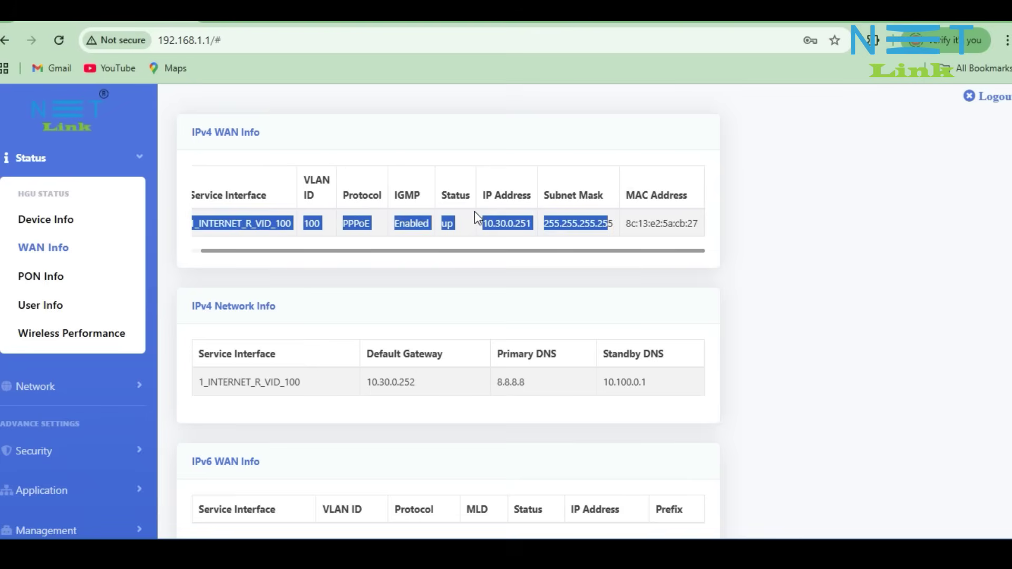
drag(239, 251, 229, 251)
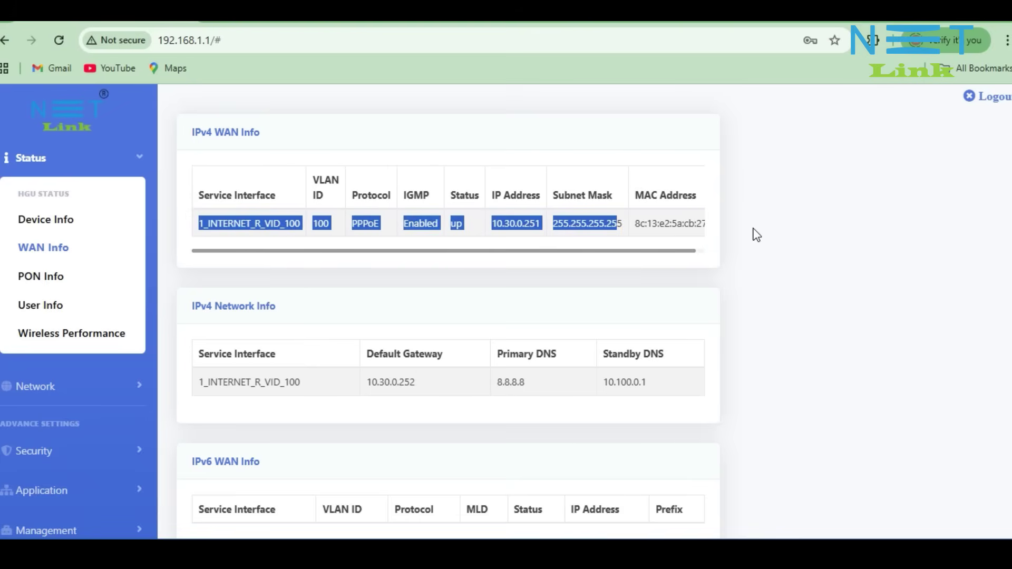
click(813, 226)
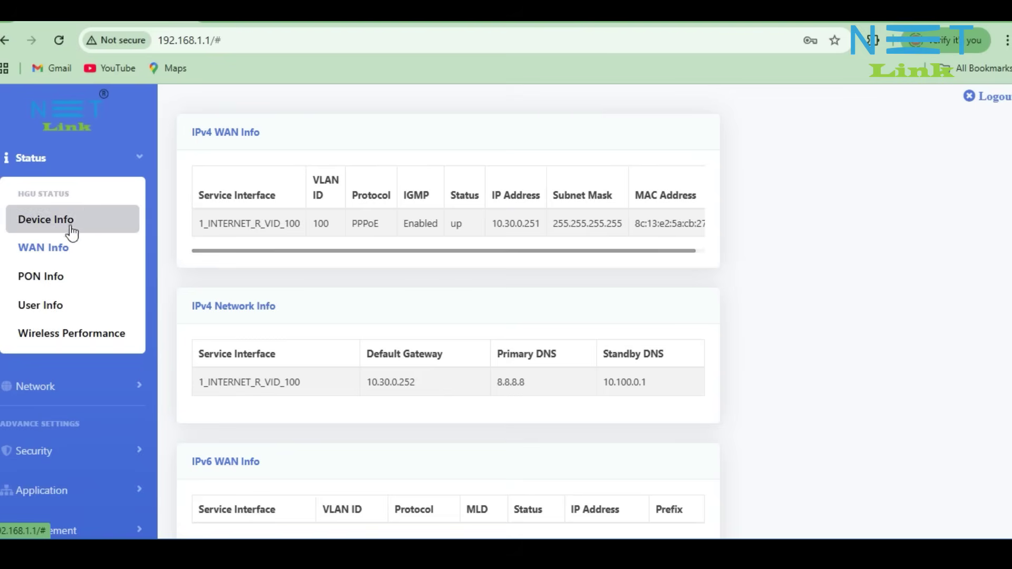
click(142, 161)
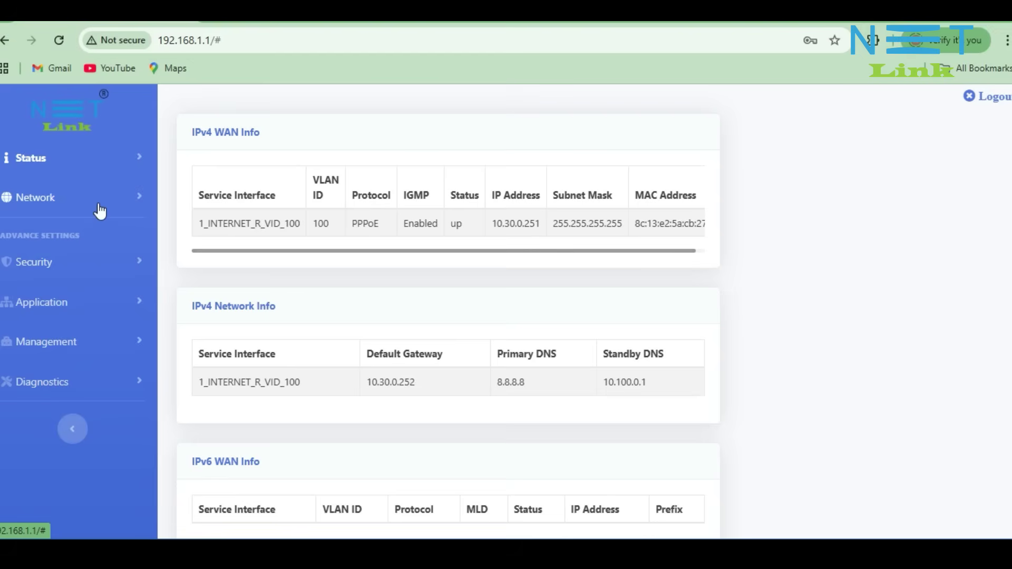
click(100, 204)
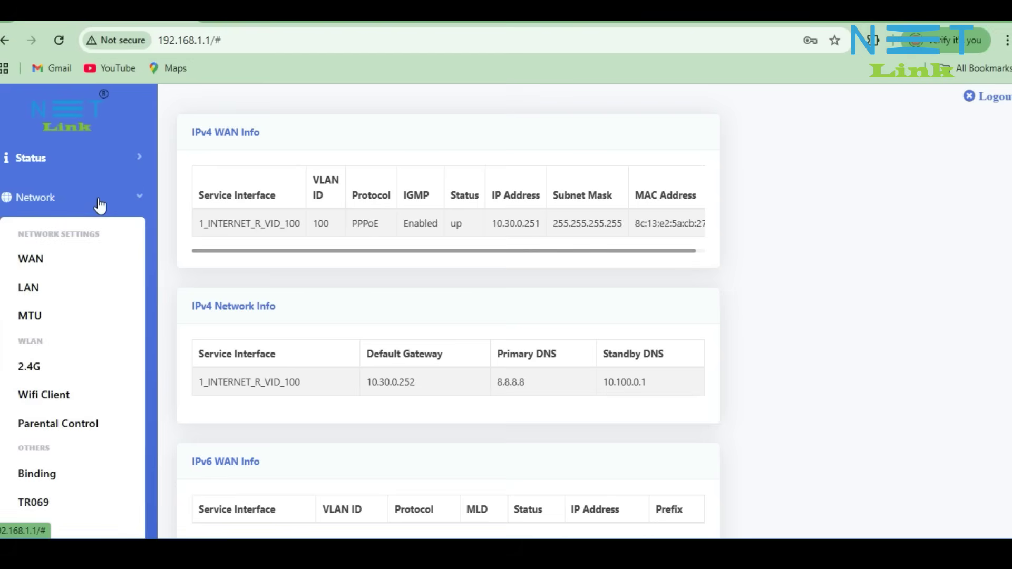
Start another new WAN in Route mode with IPv4 only.
click(30, 264)
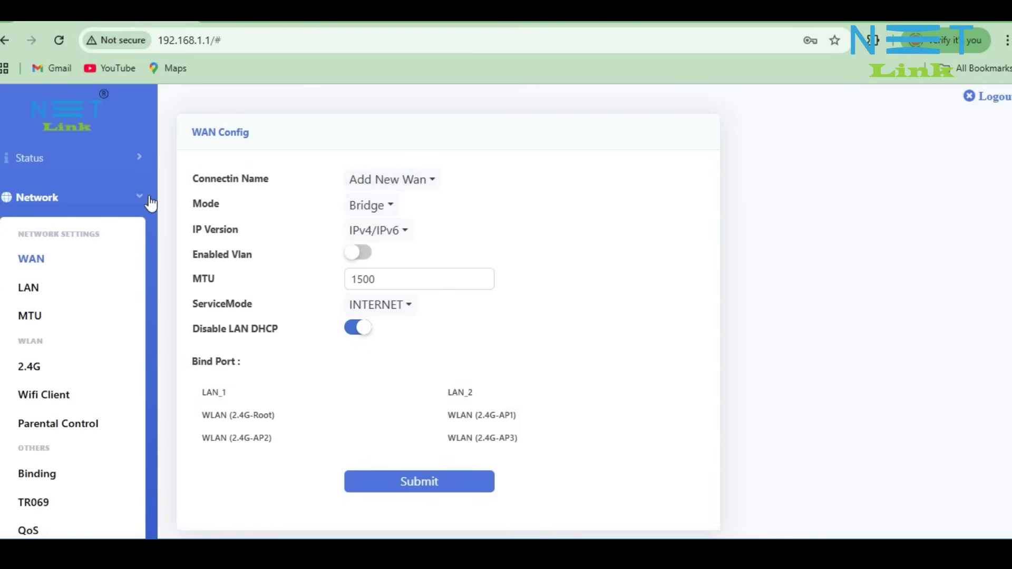
click(371, 207)
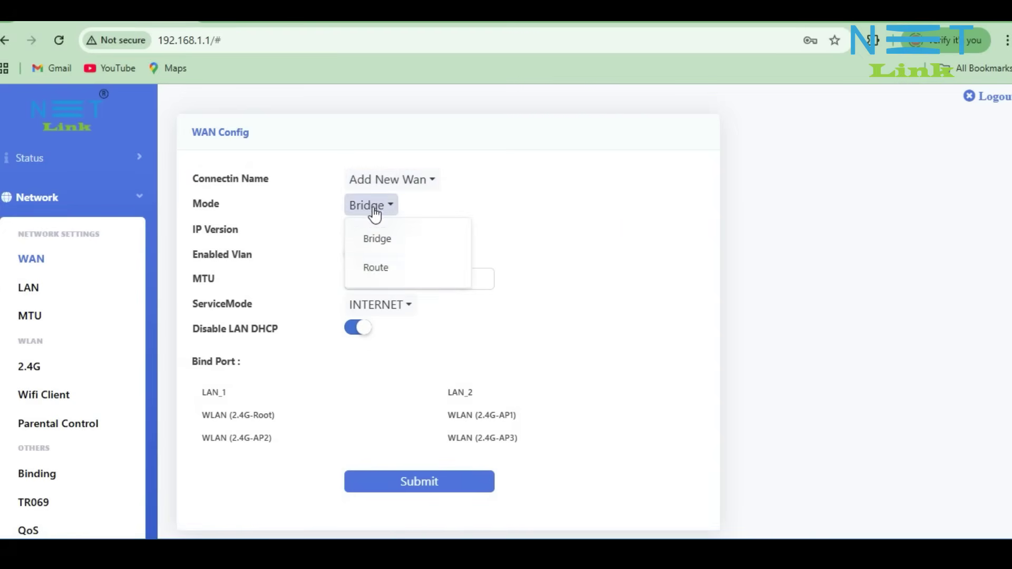
click(385, 271)
click(394, 232)
click(379, 292)
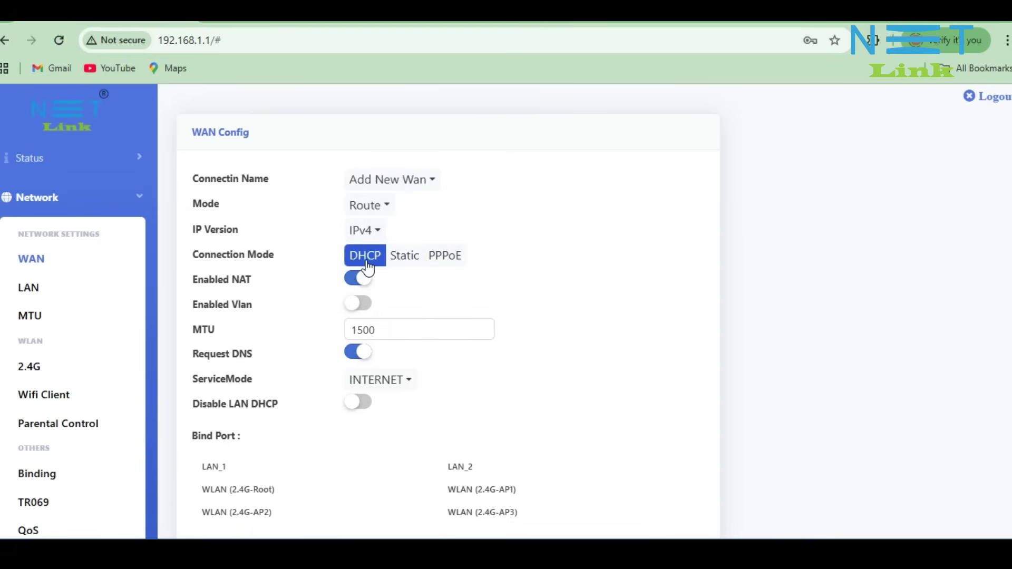
Enable VLAN tagging on the new WAN with VLAN ID 2222.
click(357, 304)
double_click(373, 330)
text(2222)
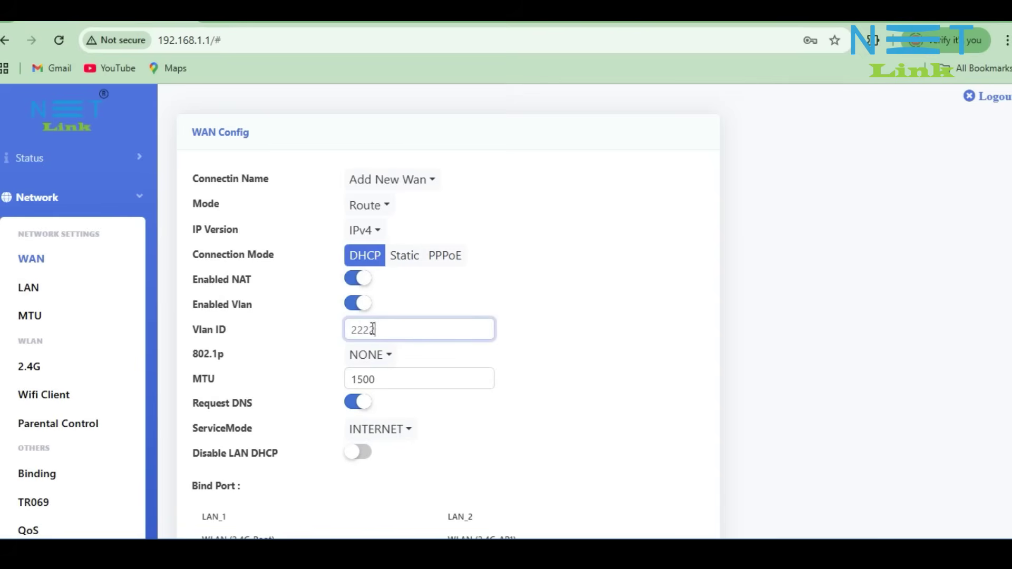
scroll(416, 361, down, 2)
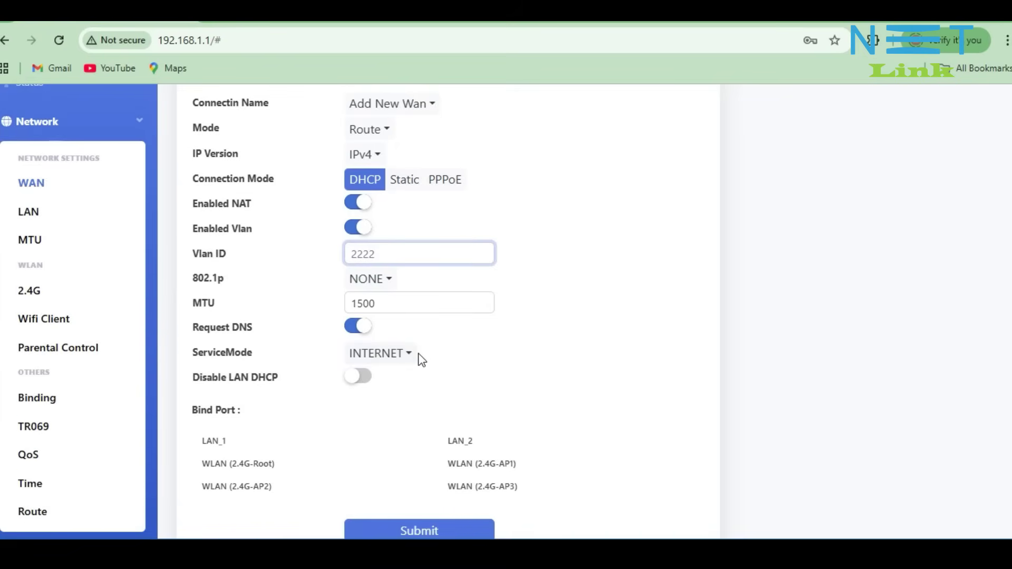
Set ServiceMode to VOIP and submit the DHCP VLAN 2222 connection.
click(400, 354)
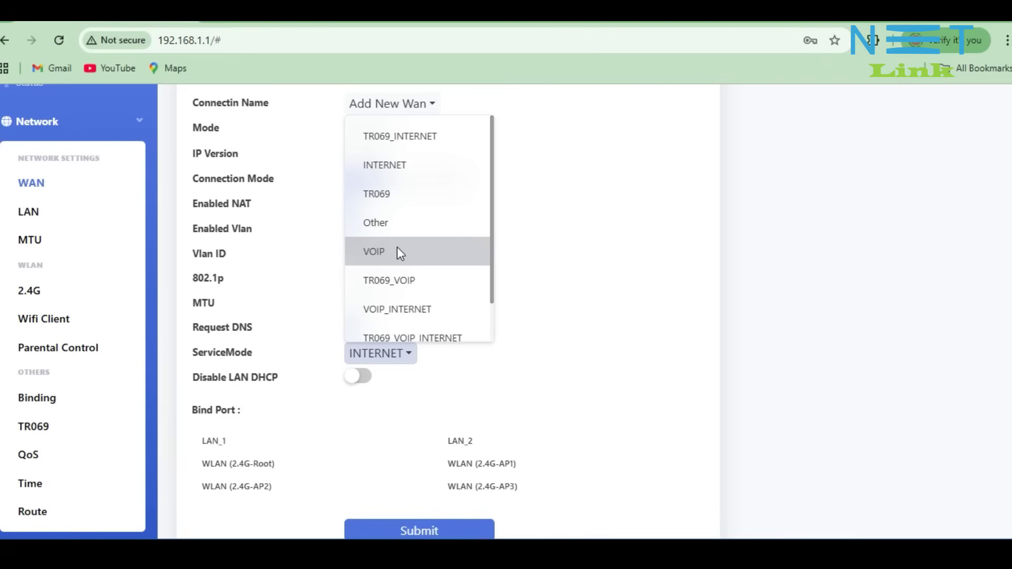
click(397, 246)
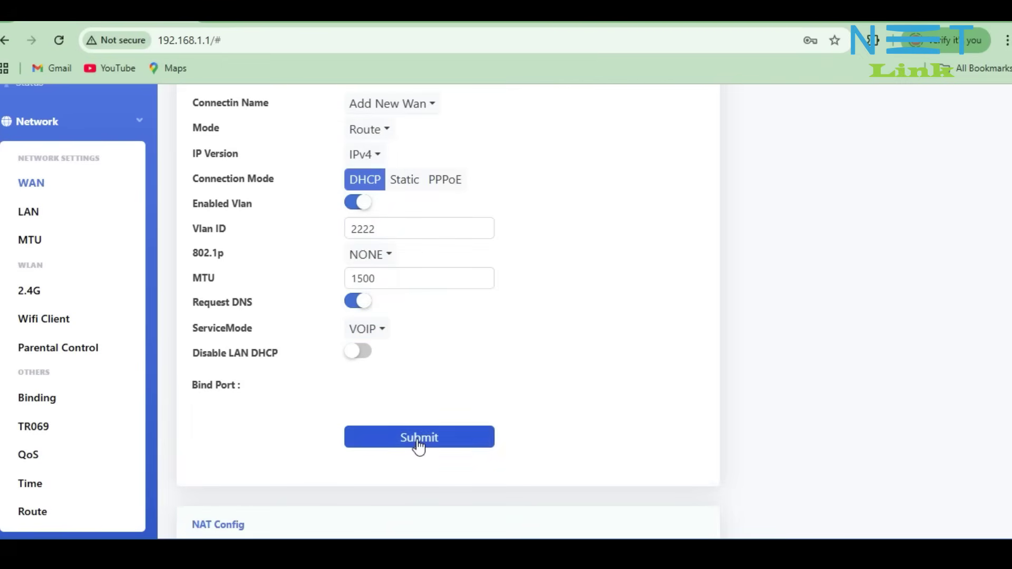
click(417, 440)
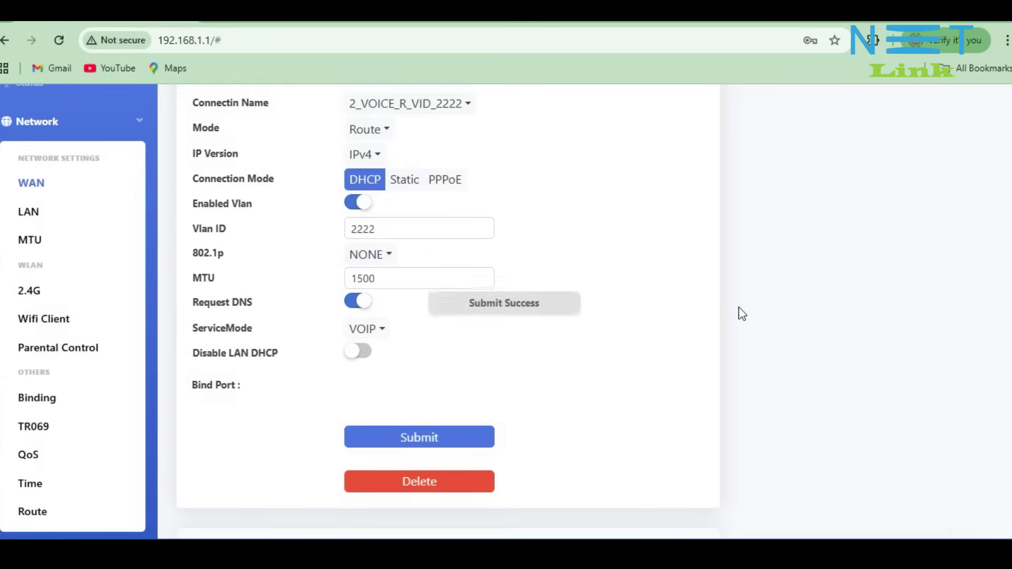
scroll(84, 204, up, 2)
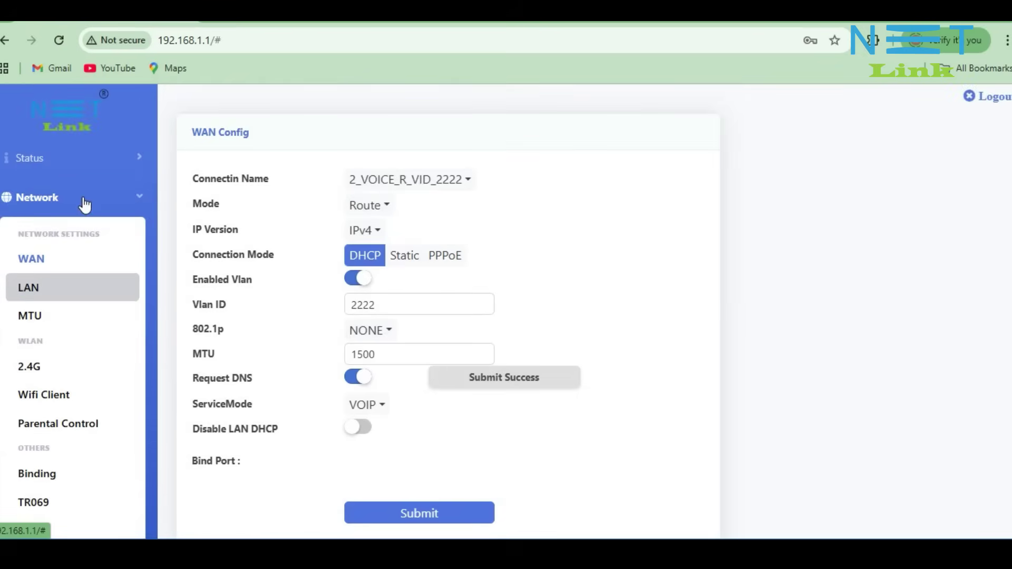
click(133, 199)
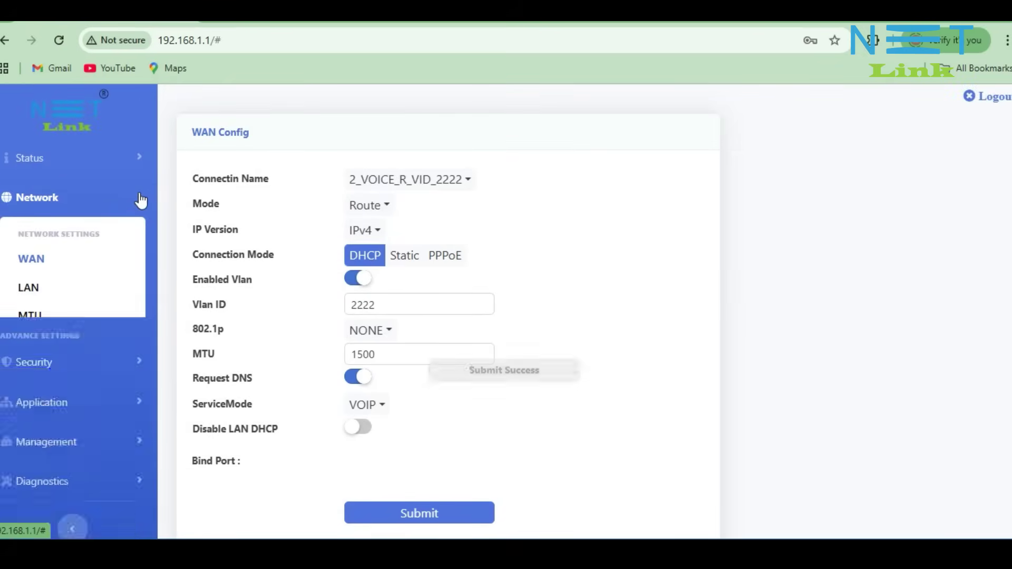
click(80, 161)
Open WAN Info and refresh it to list both 1_INTERNET_R_VID_100 and 2_VOICE_R_VID_2222.
click(66, 250)
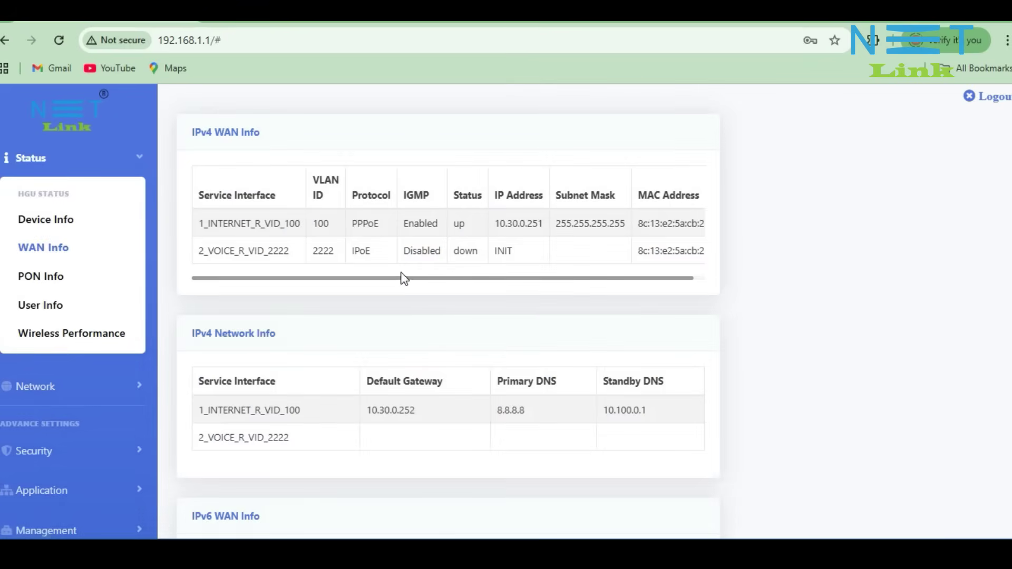
click(42, 250)
click(41, 250)
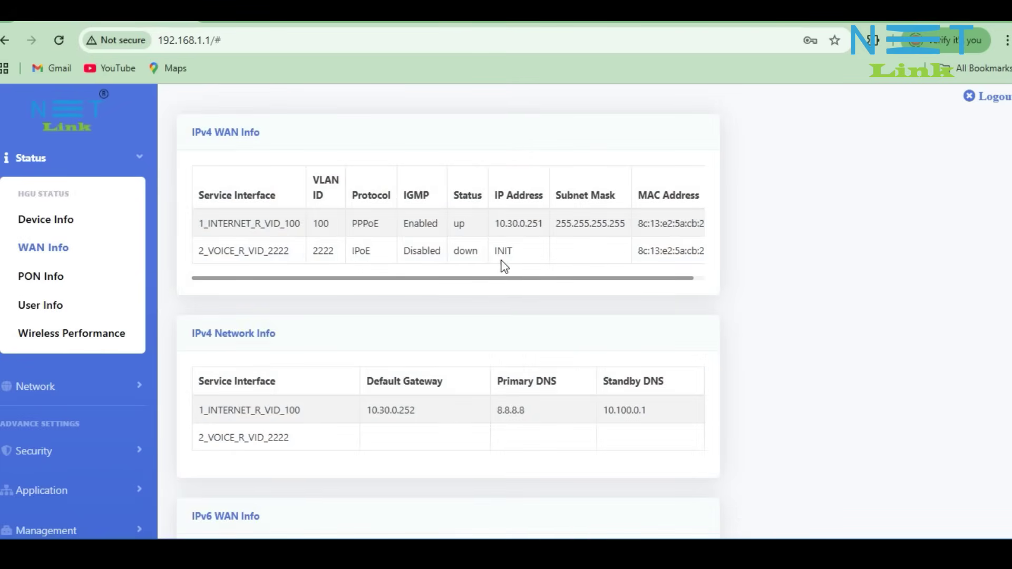
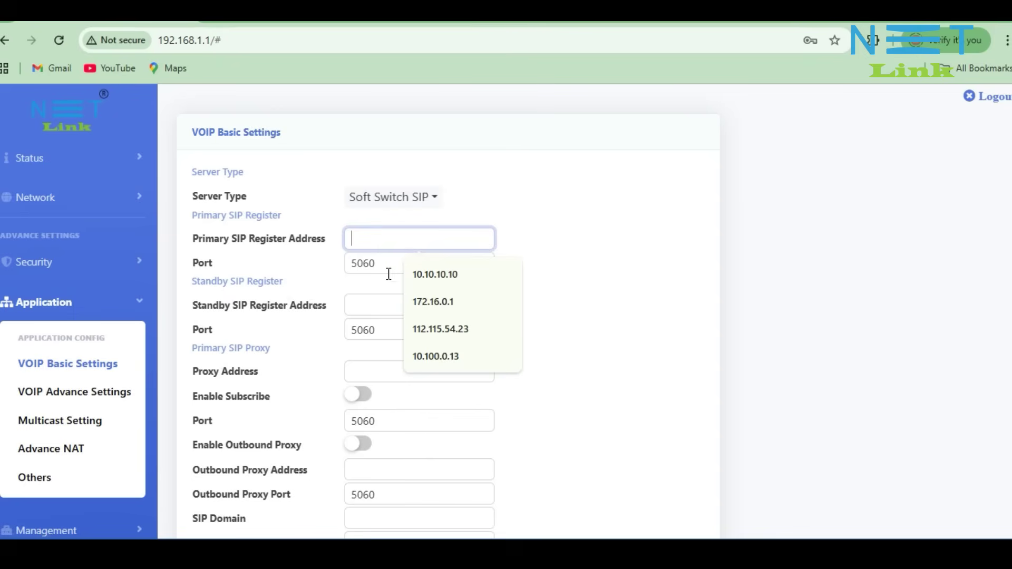
Set the standby SIP register address and the proxy address to 172.16.0.1, keeping the primary register.
click(476, 301)
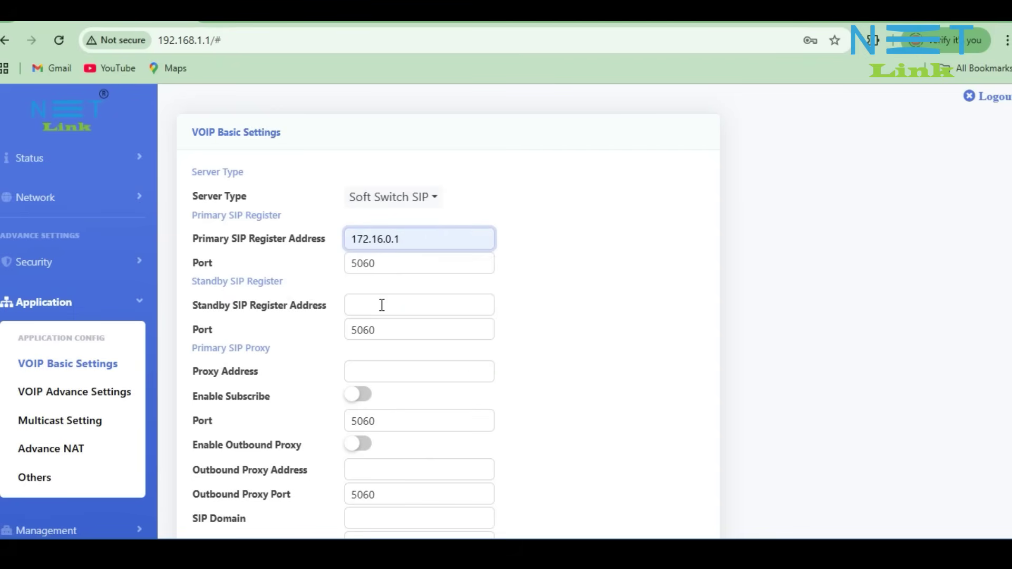
click(381, 306)
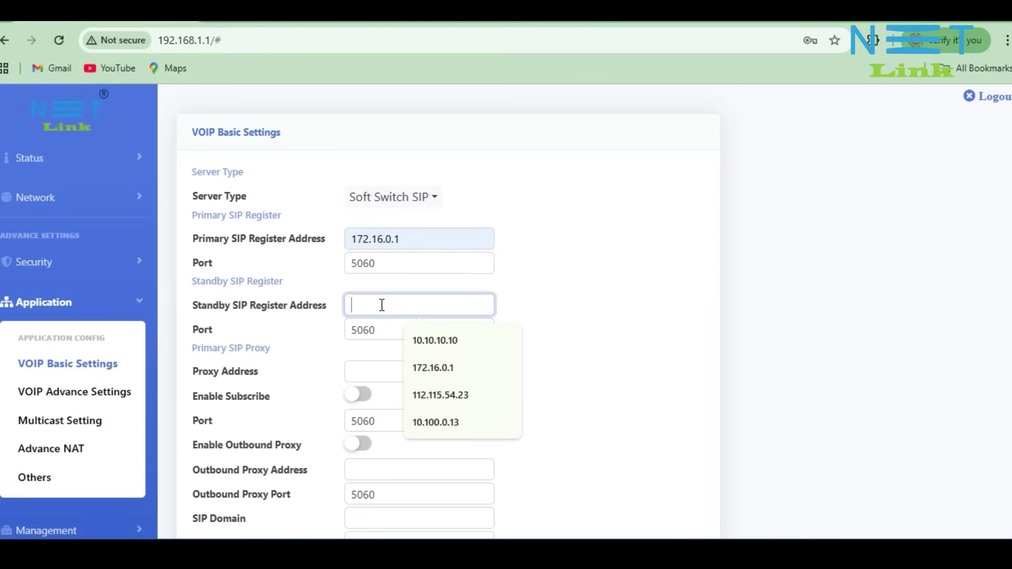
click(471, 371)
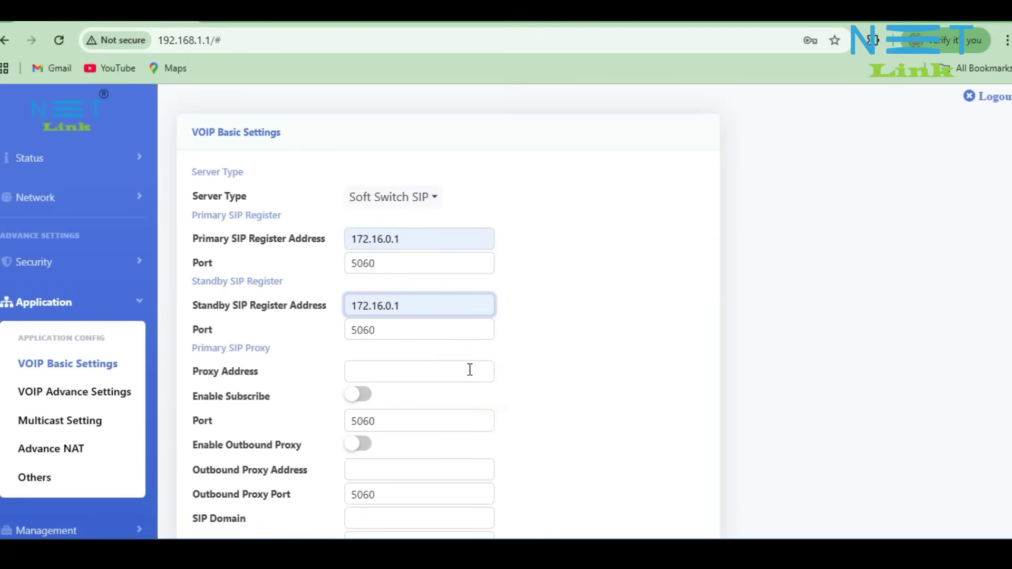
click(440, 364)
click(436, 431)
Set the outbound proxy and SIP domain to 172.16.0.1 and enable the outbound proxy.
scroll(414, 414, down, 1)
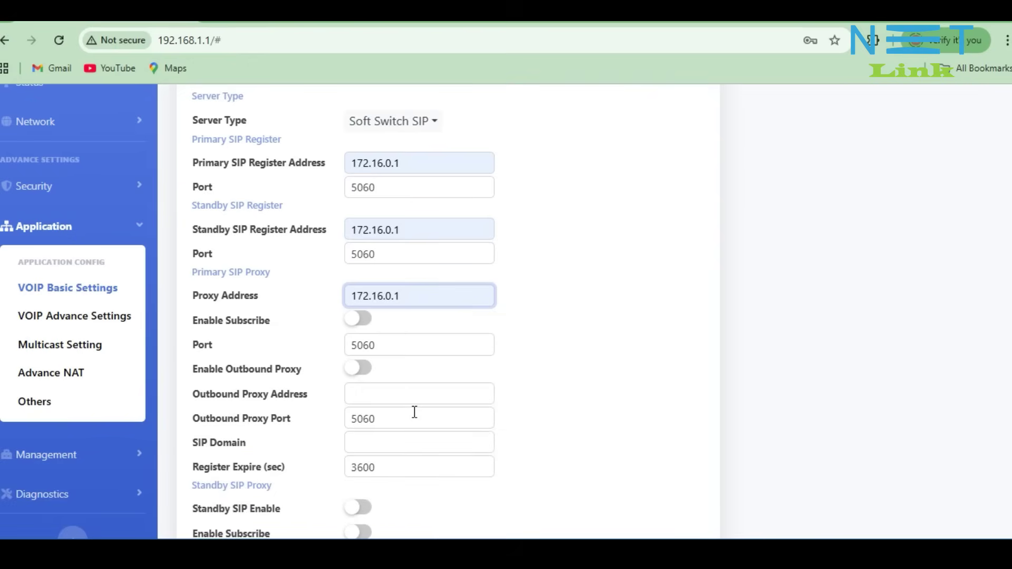
click(414, 396)
click(436, 457)
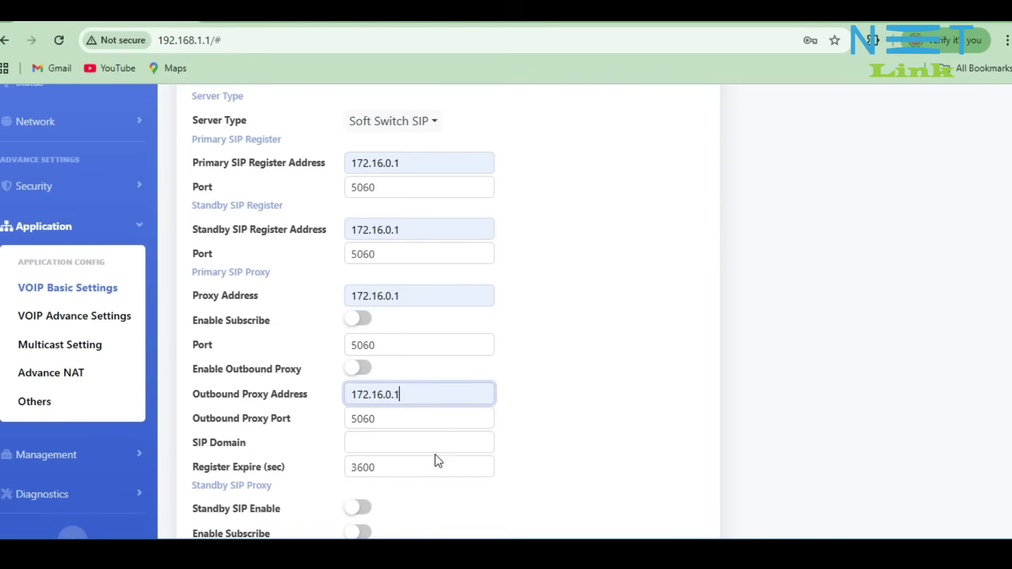
click(361, 369)
scroll(361, 369, down, 1)
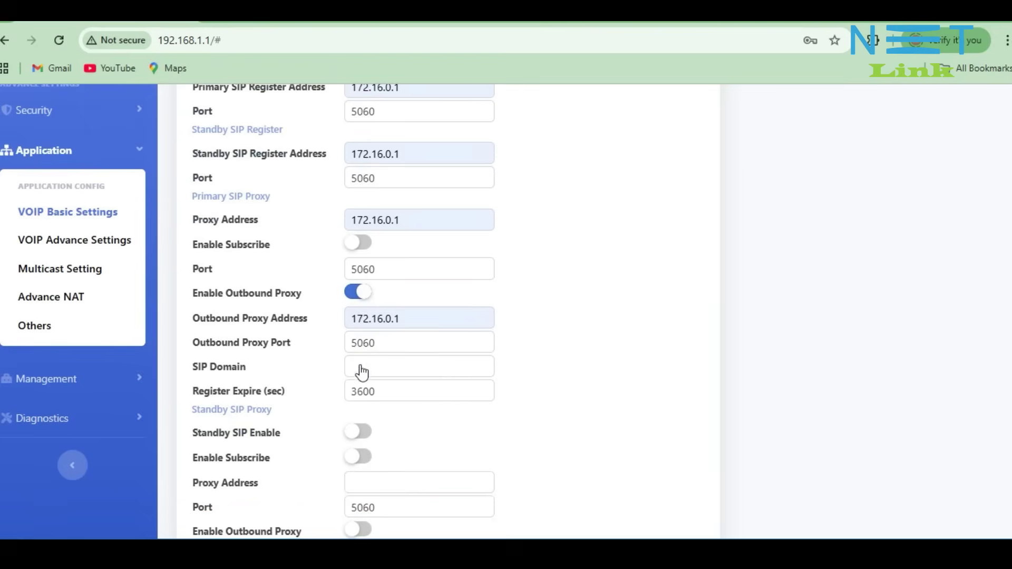
click(382, 365)
click(422, 431)
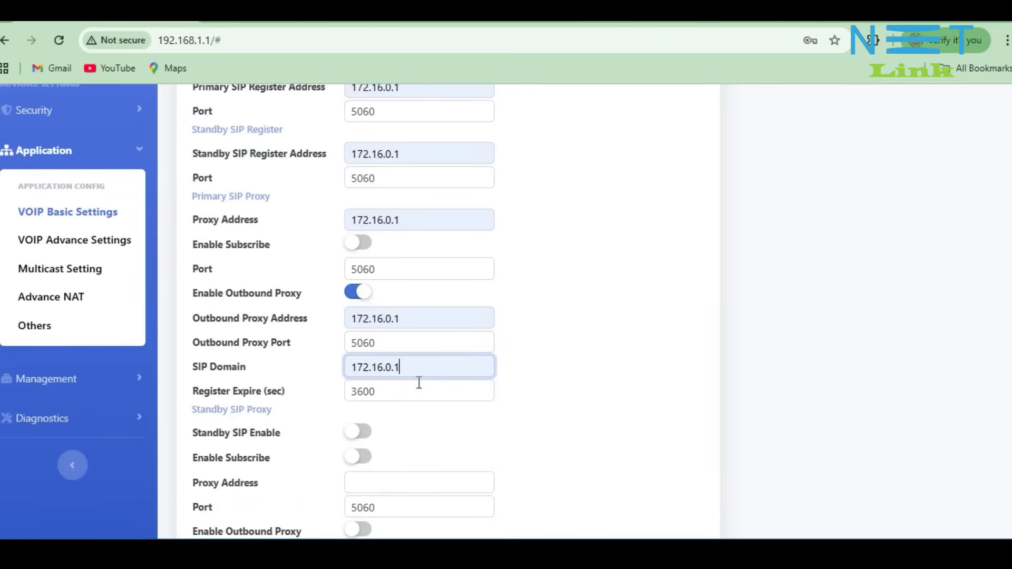
scroll(418, 361, down, 4)
scroll(377, 344, up, 2)
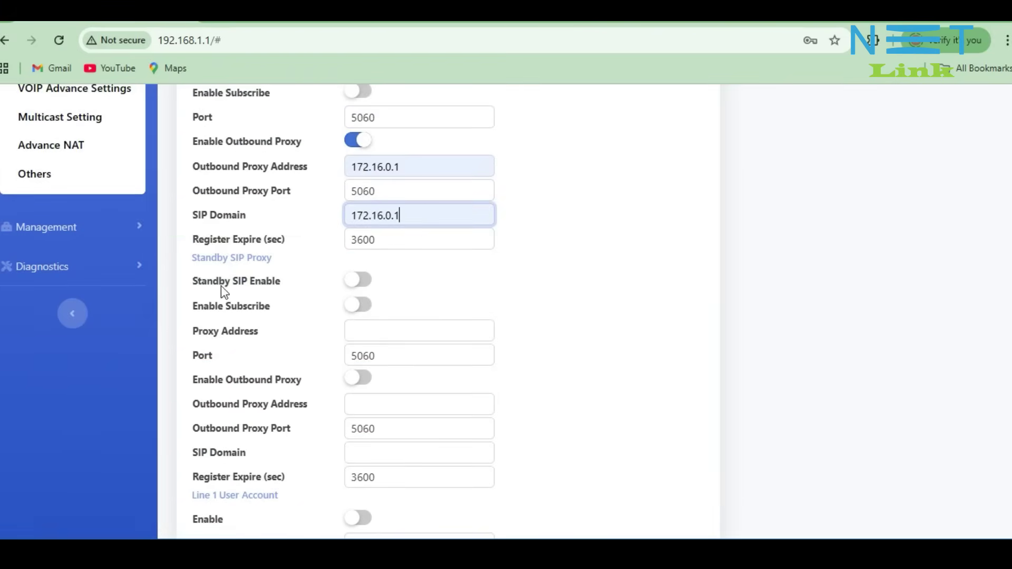
scroll(316, 342, down, 2)
Enable Line 1 and enter 7002 as both the user number and user account.
click(354, 352)
click(385, 380)
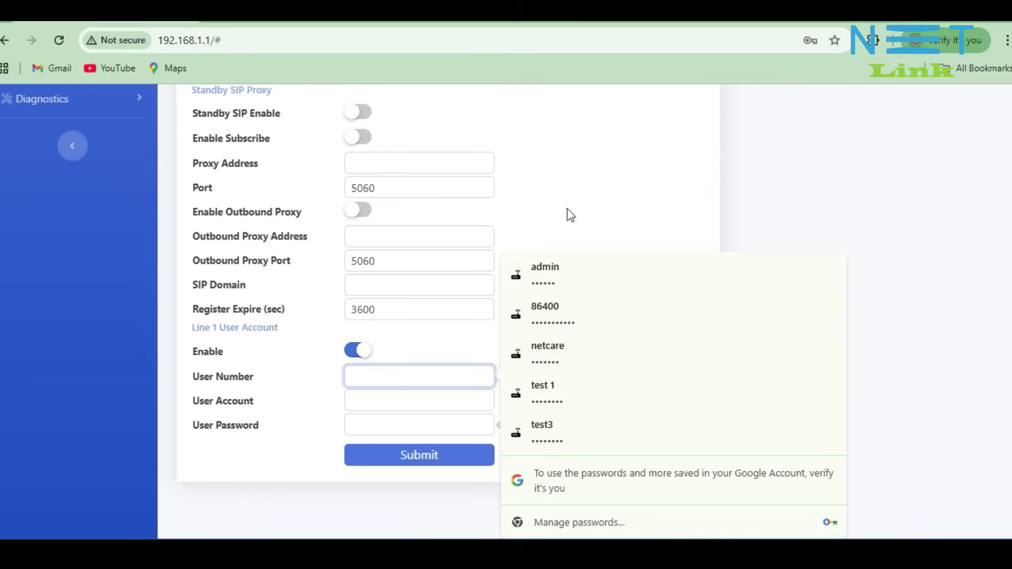
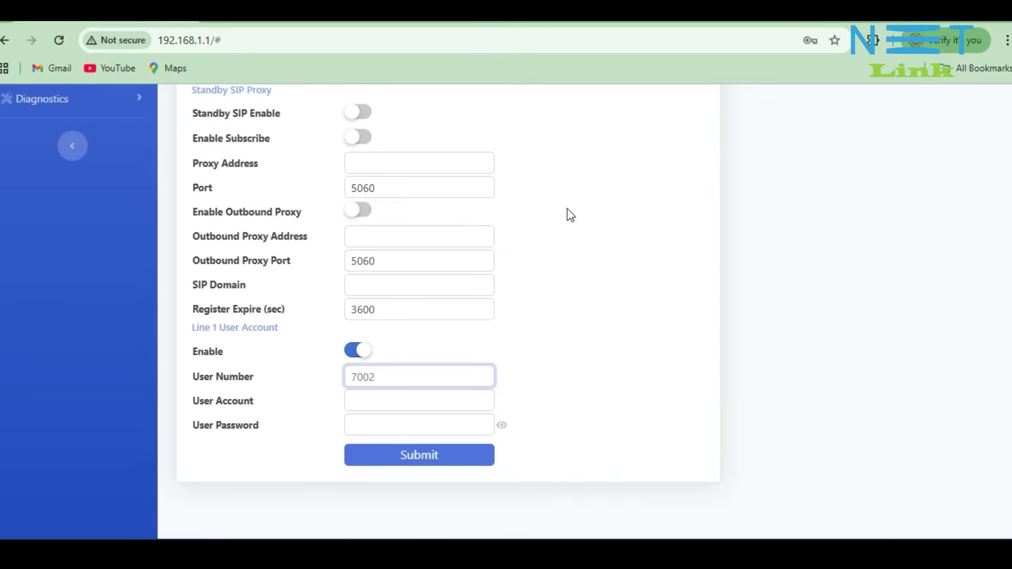
key(Tab)
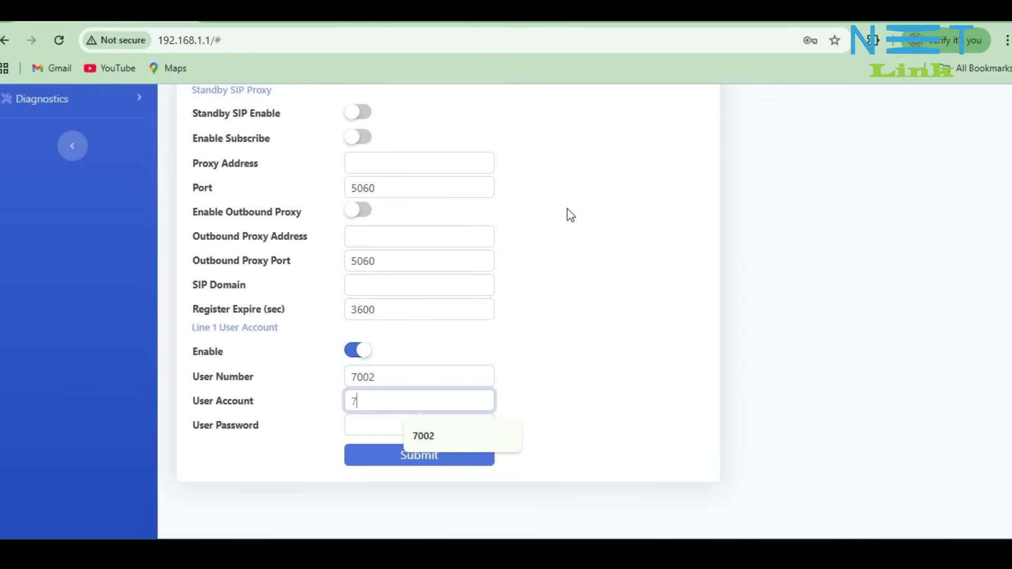
Enter the Line 1 account password, verify it, and submit the VoIP line settings.
key(Tab)
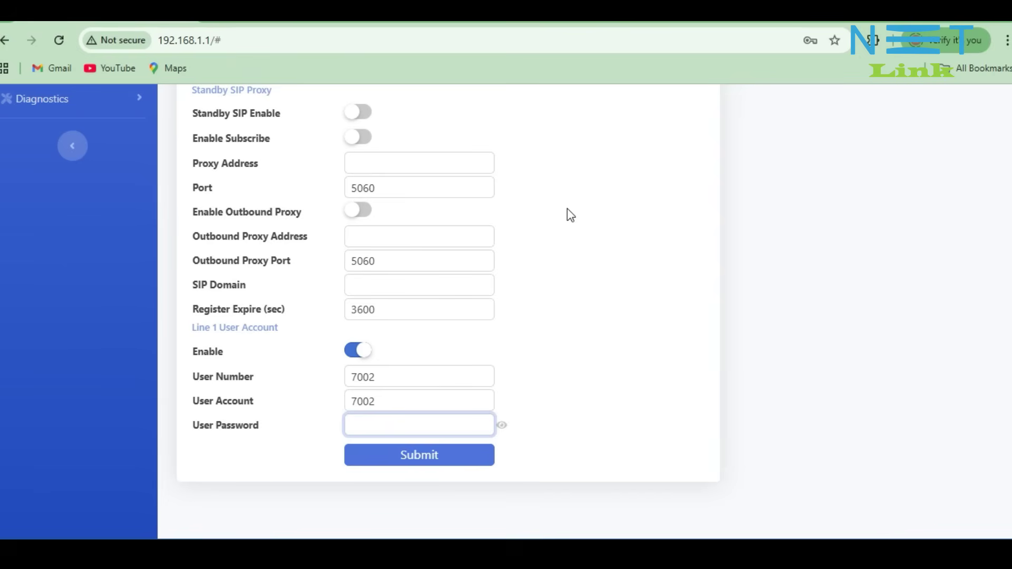
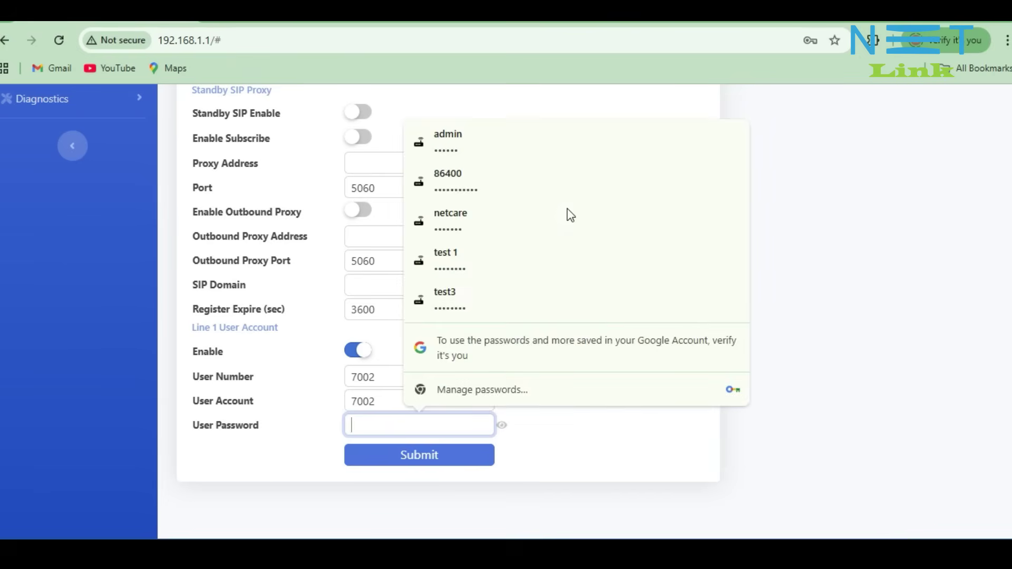
key(BackSpace)
key(BackSpace)
key(BackSpace)
key(BackSpace)
key(BackSpace)
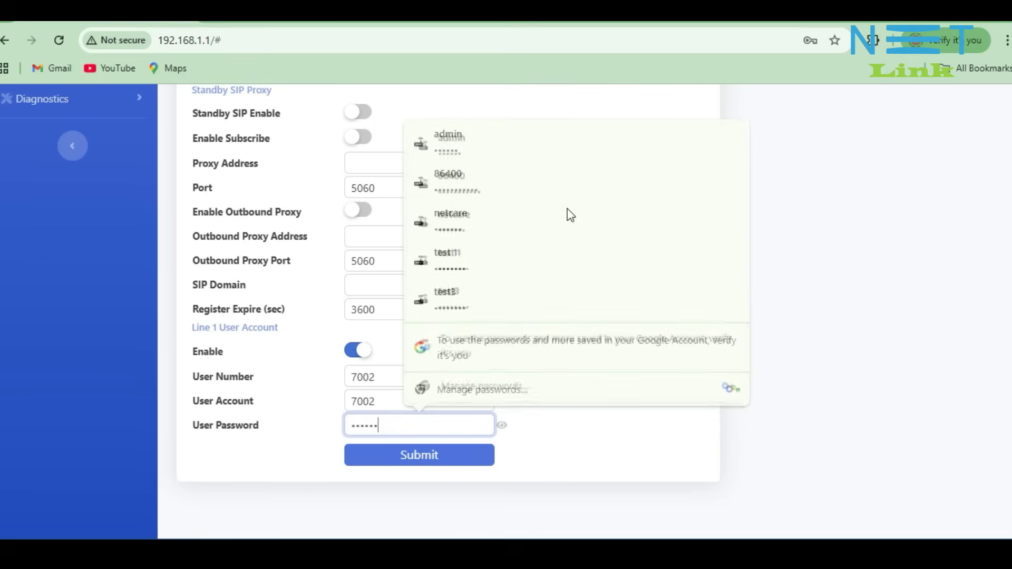
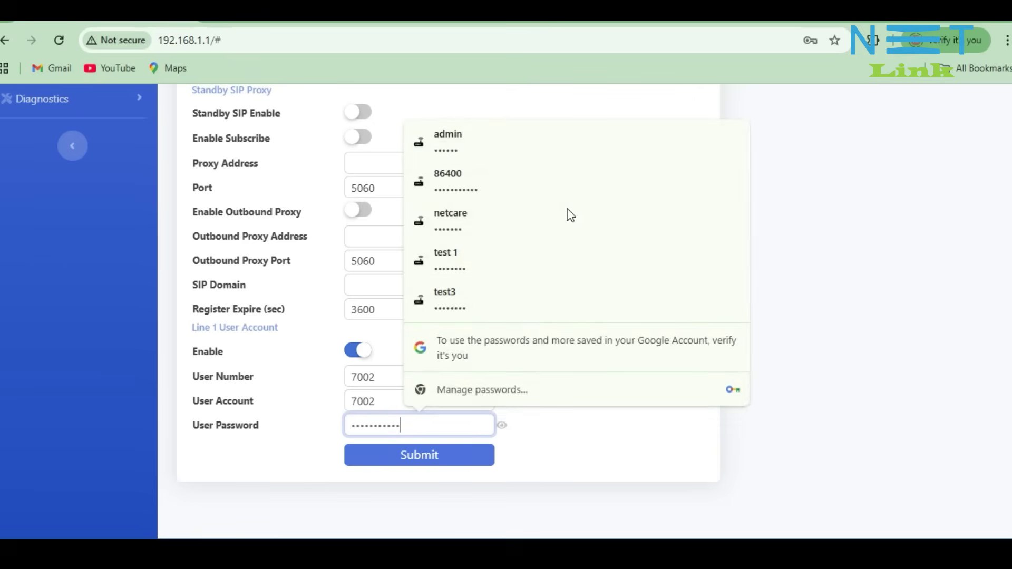
click(533, 443)
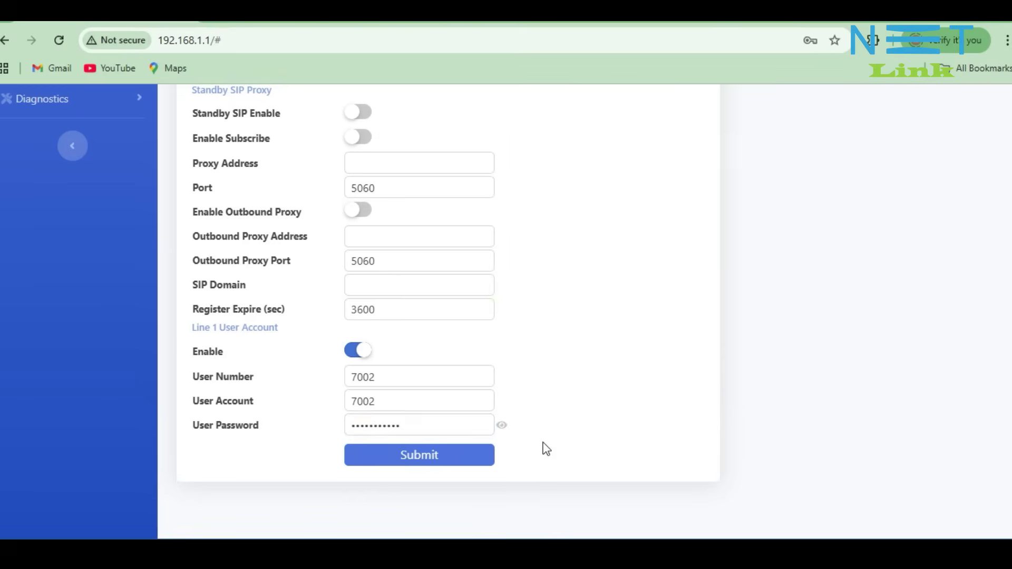
click(502, 426)
click(457, 463)
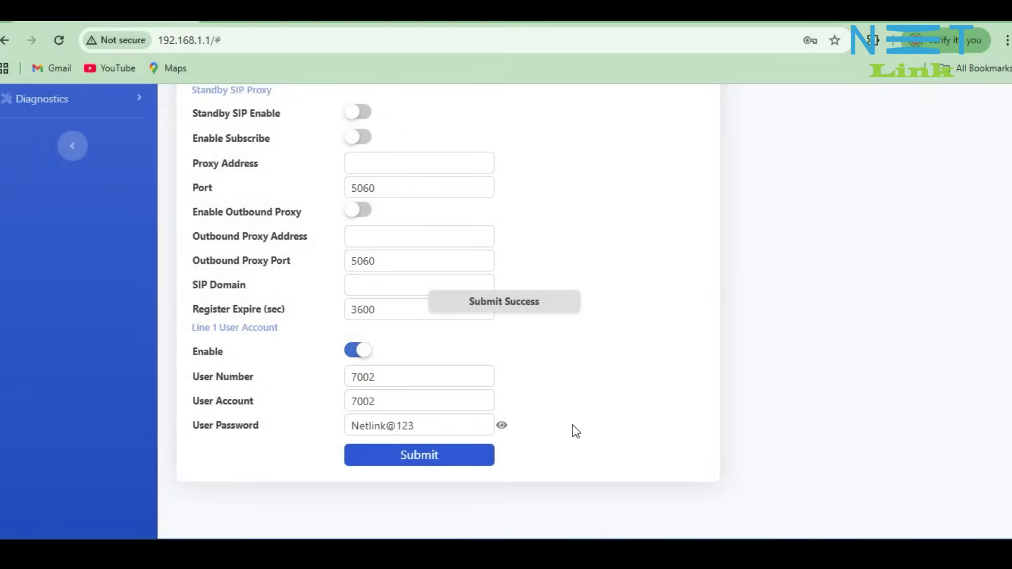
Open the Status WAN information page and scroll down to its VoIP info.
scroll(236, 282, up, 3)
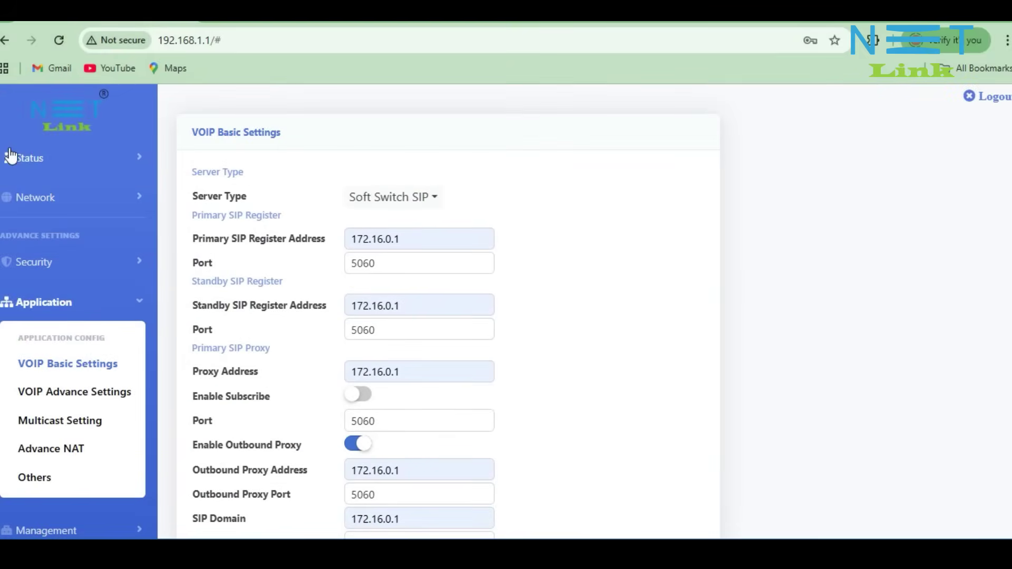
click(33, 159)
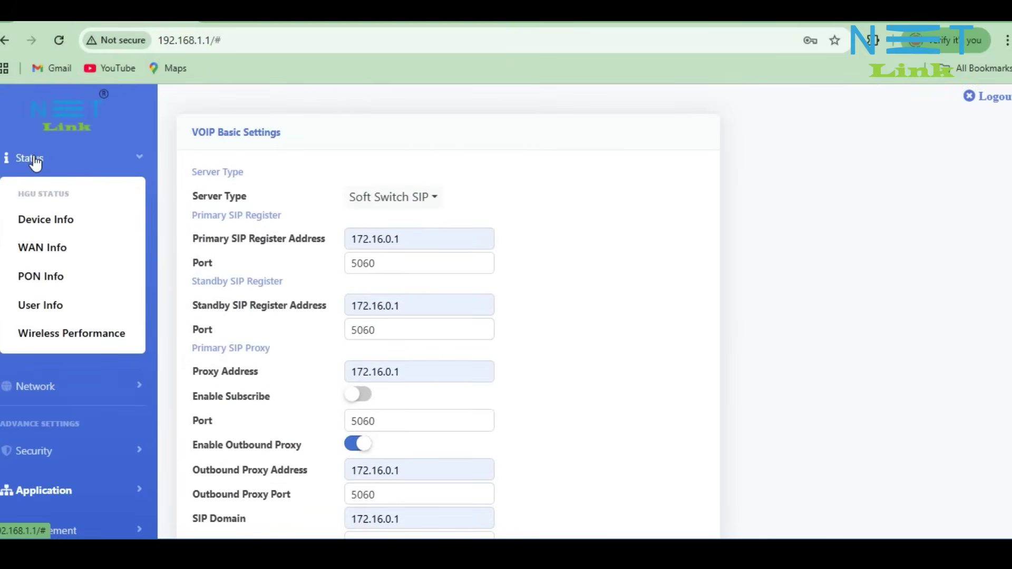
click(57, 248)
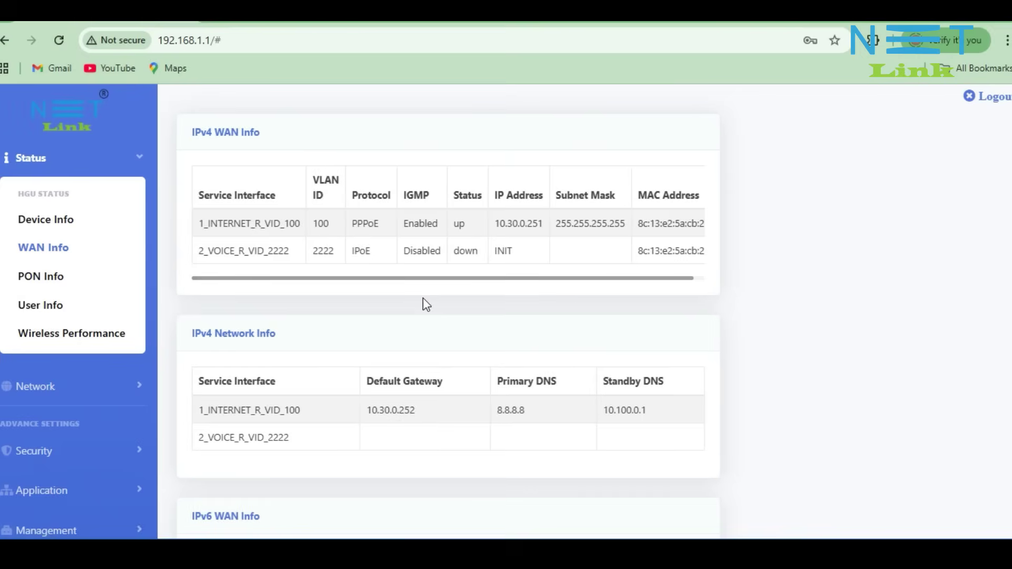
scroll(422, 302, down, 5)
scroll(425, 317, down, 14)
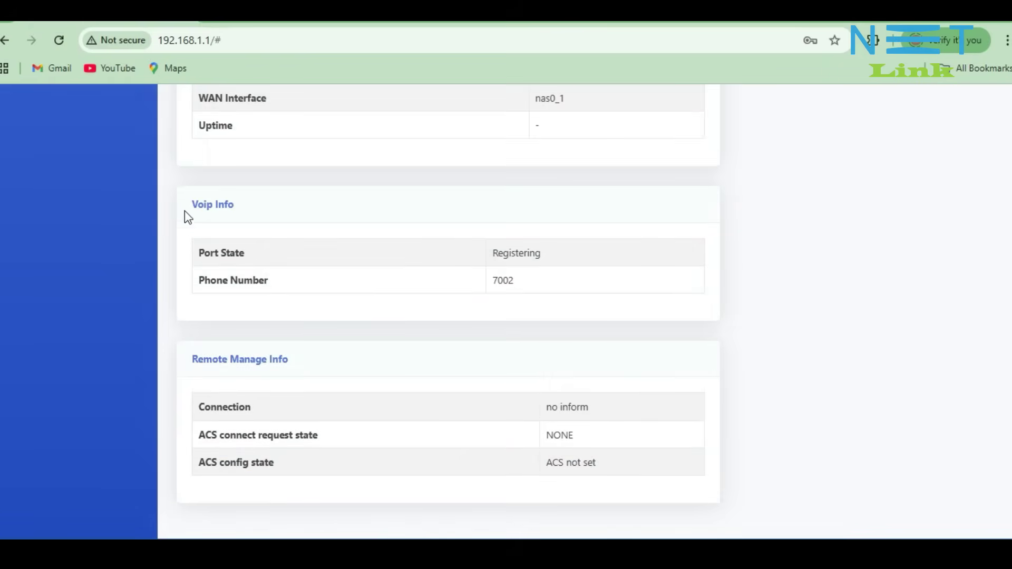
Review the VoIP port state for 7002, return to the top, and expand Application settings.
drag(190, 204, 579, 291)
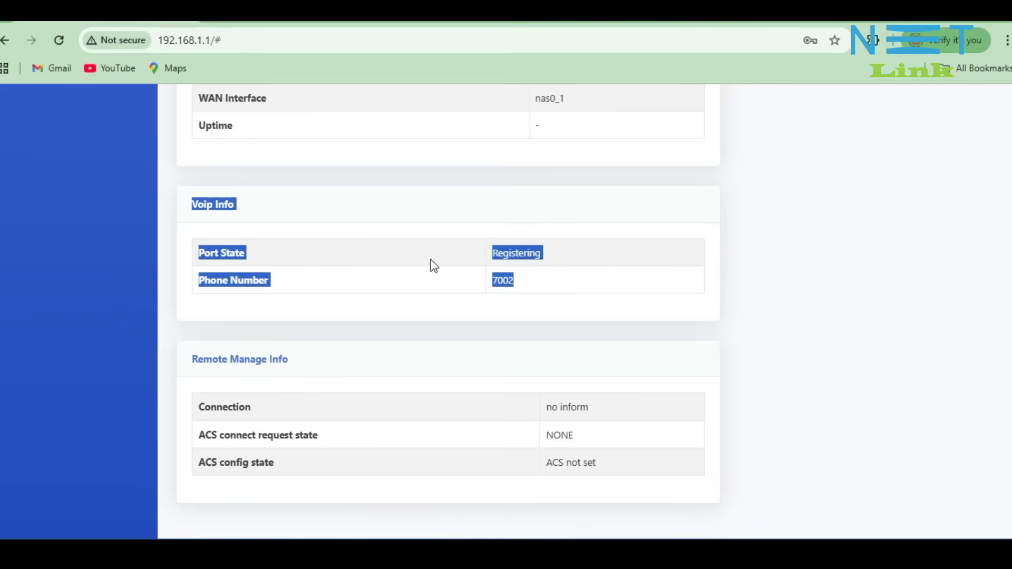
click(545, 284)
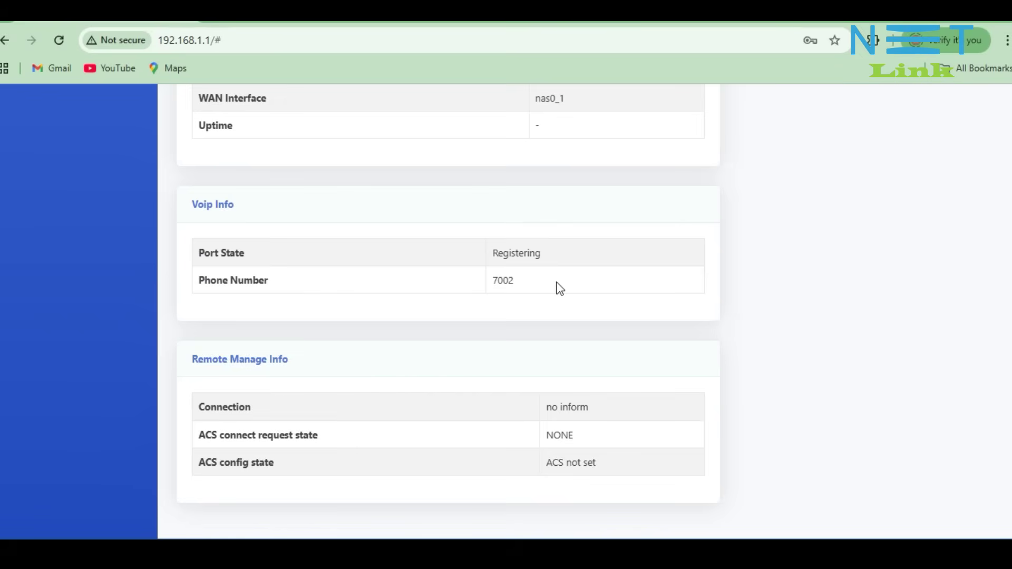
scroll(558, 268, up, 4)
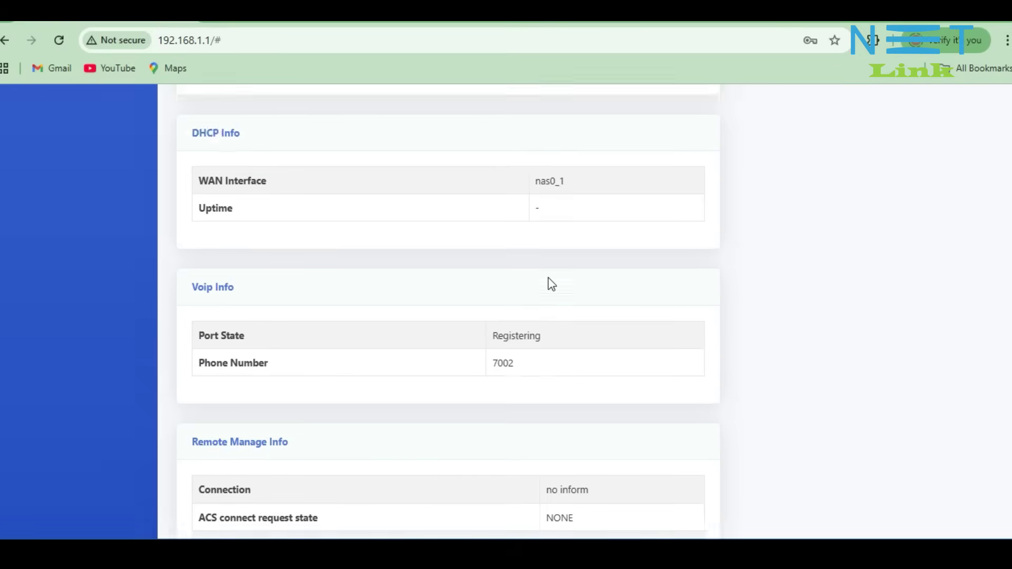
scroll(554, 285, down, 2)
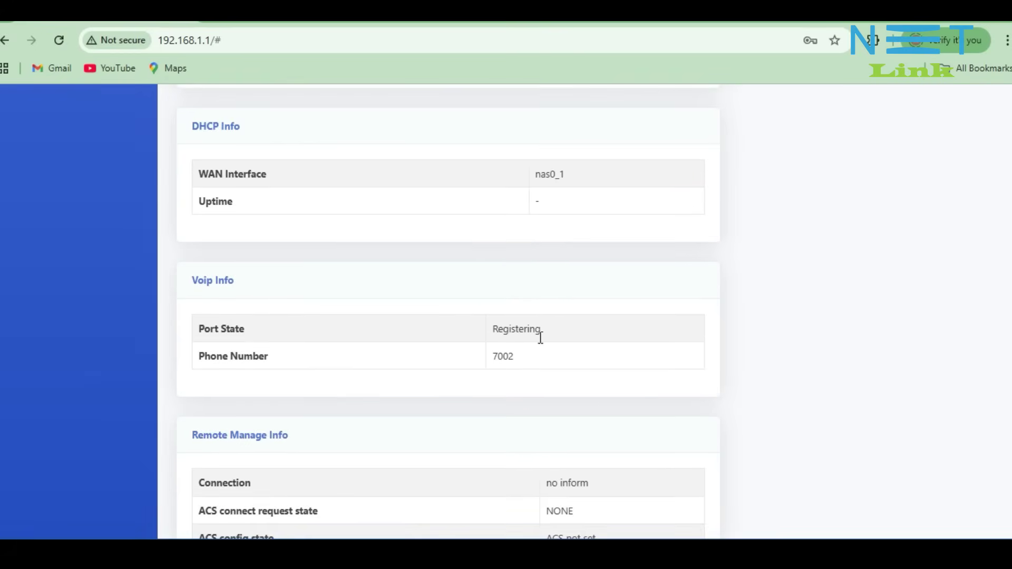
scroll(31, 333, up, 15)
click(50, 304)
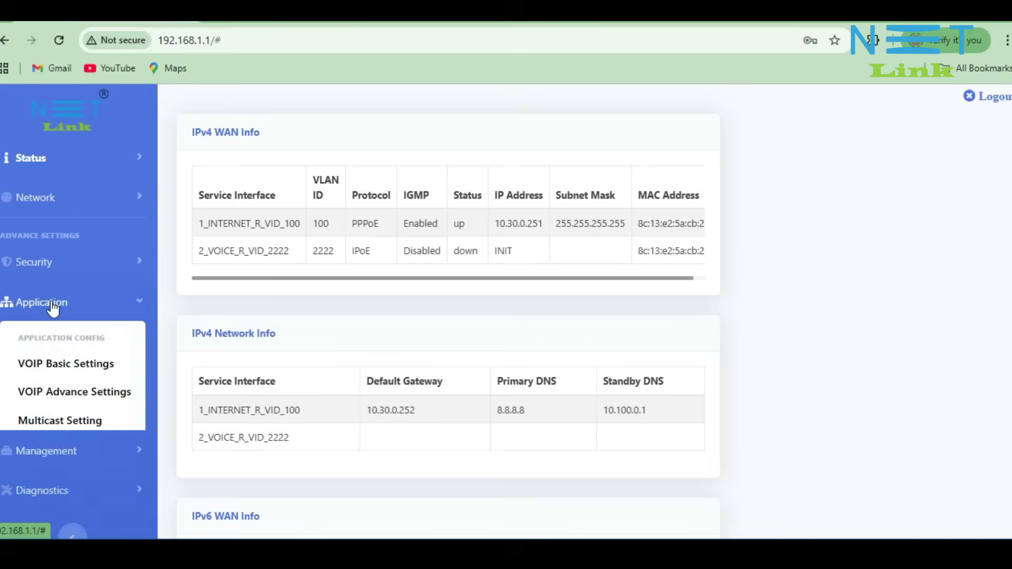
Open Advance NAT to check all ALG protocols enabled and DMZ Host off, then expand Status.
click(71, 451)
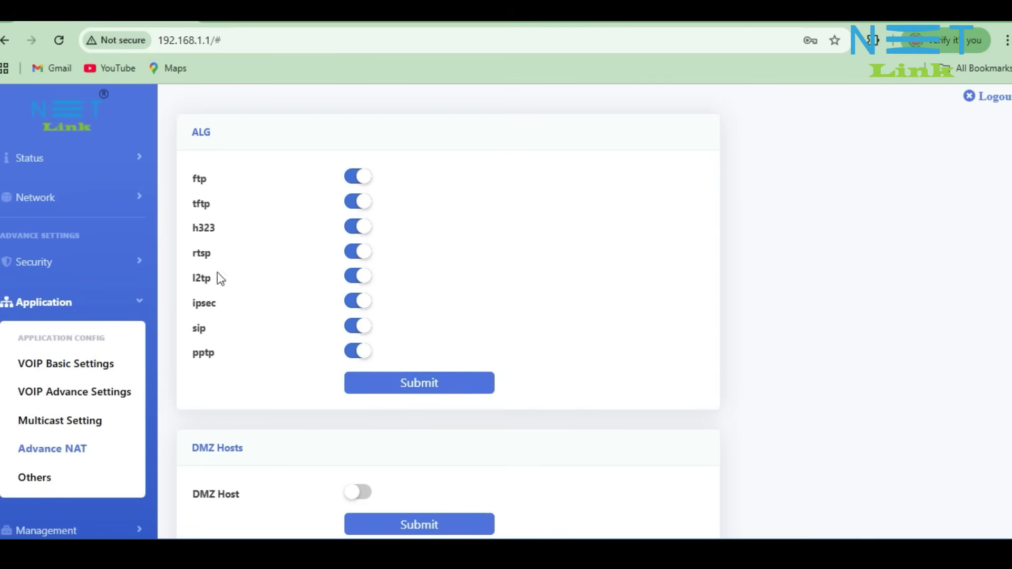
click(34, 161)
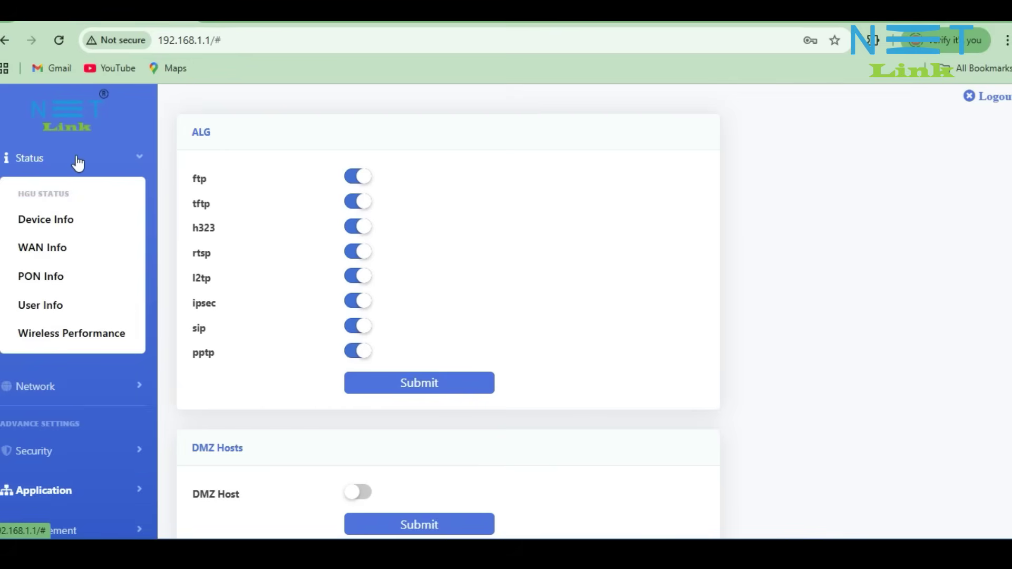
Check WAN status showing the voice interface up at 172.16.0.154, then expand Network.
click(141, 162)
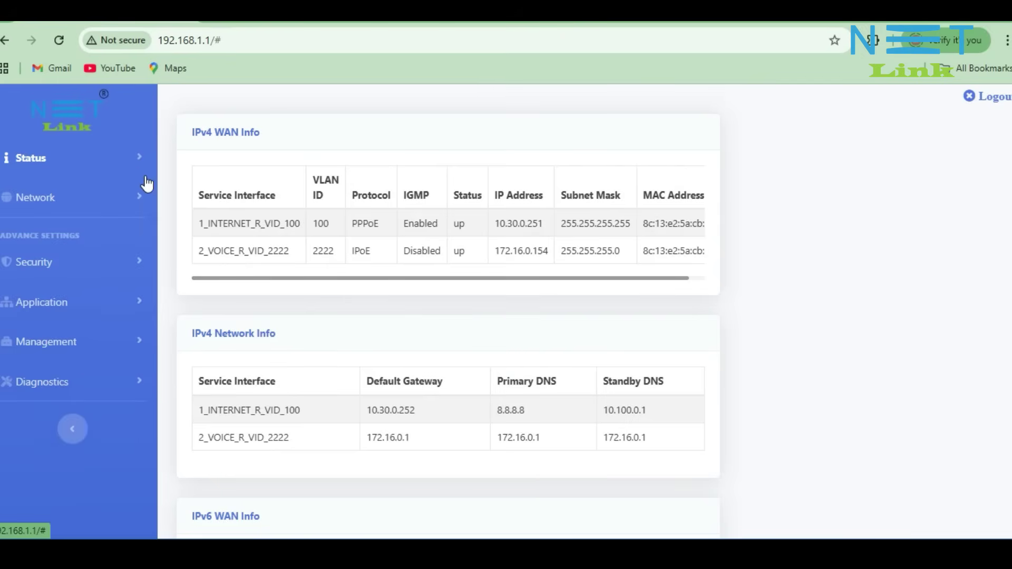
click(86, 205)
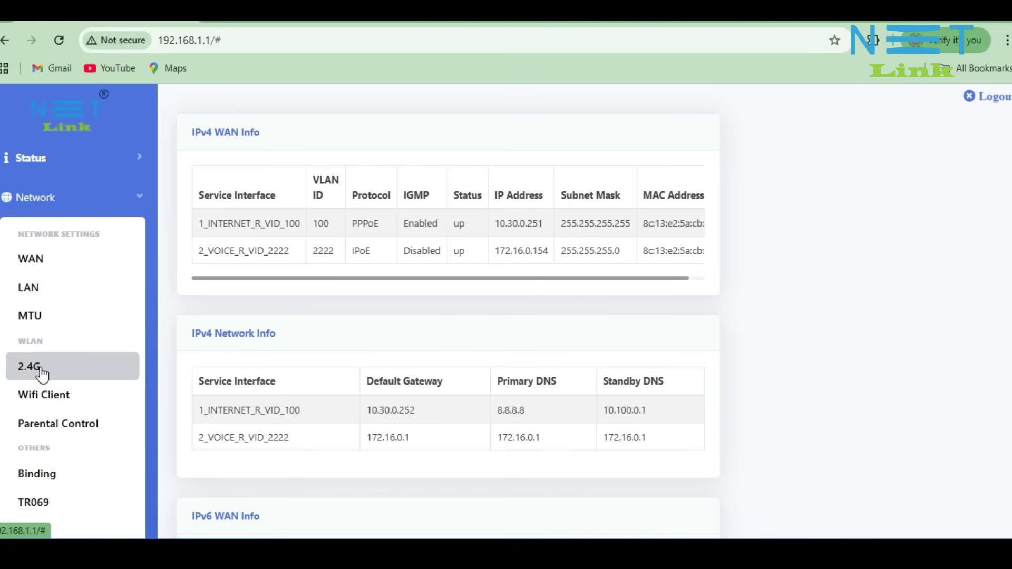
Open the 2.4G WLAN settings, keeping the interface enabled and band 2.4 GHz (B+G+N).
click(42, 374)
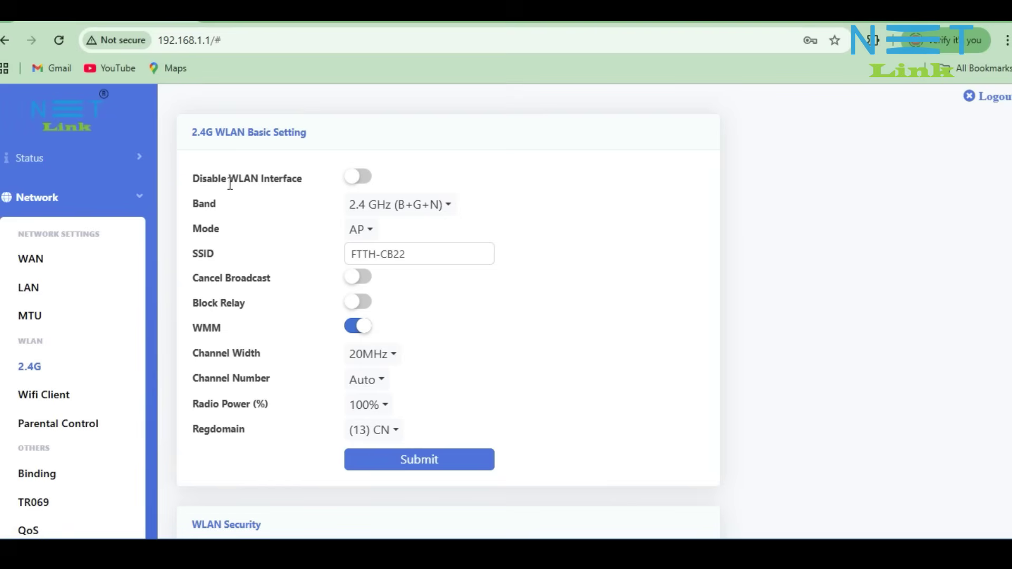
click(364, 179)
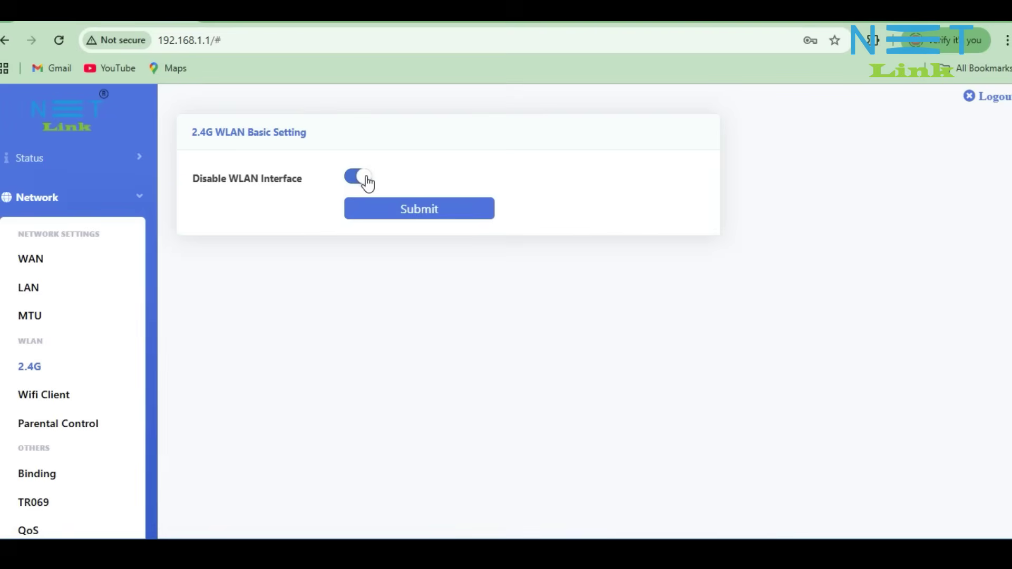
click(366, 179)
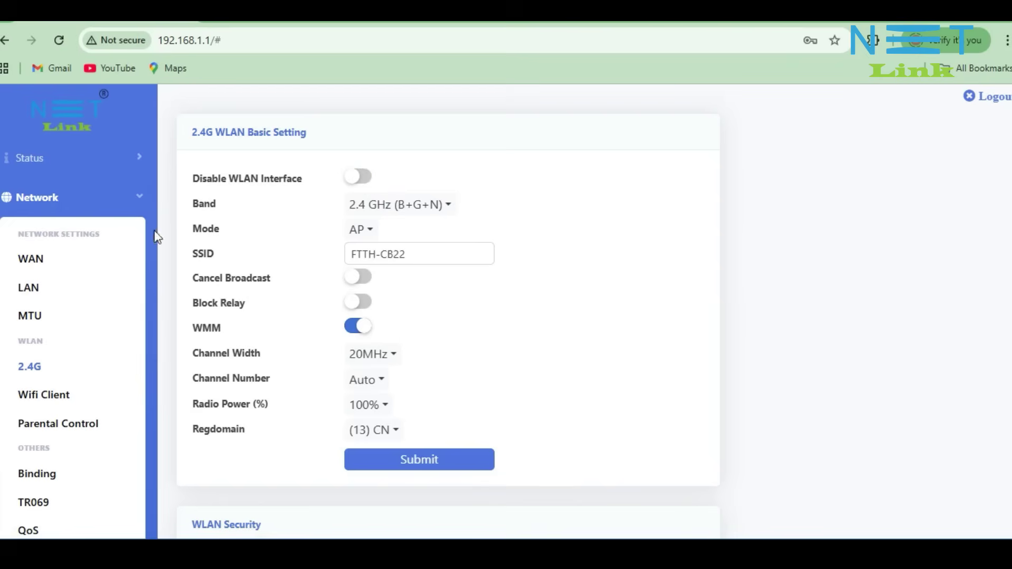
click(452, 207)
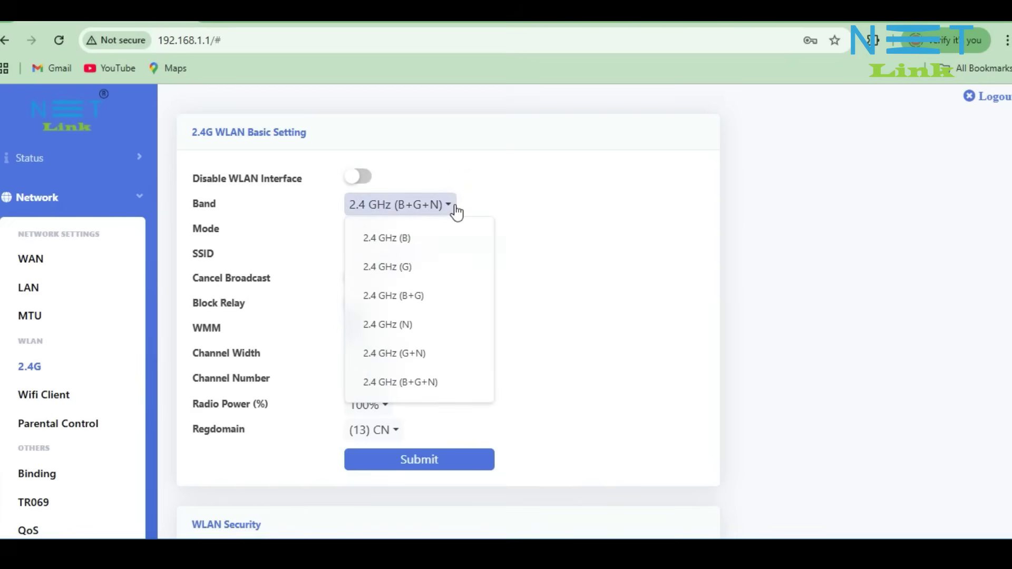
click(428, 378)
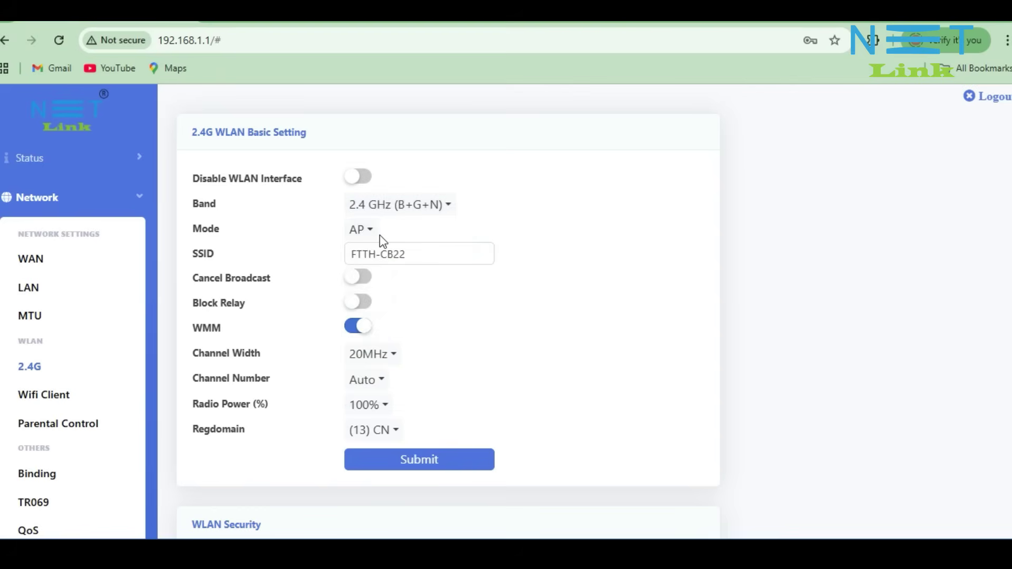
Change the SSID from FTTH-CB22 to TRAINING WIFI, keep 20MHz width, and submit.
double_click(192, 257)
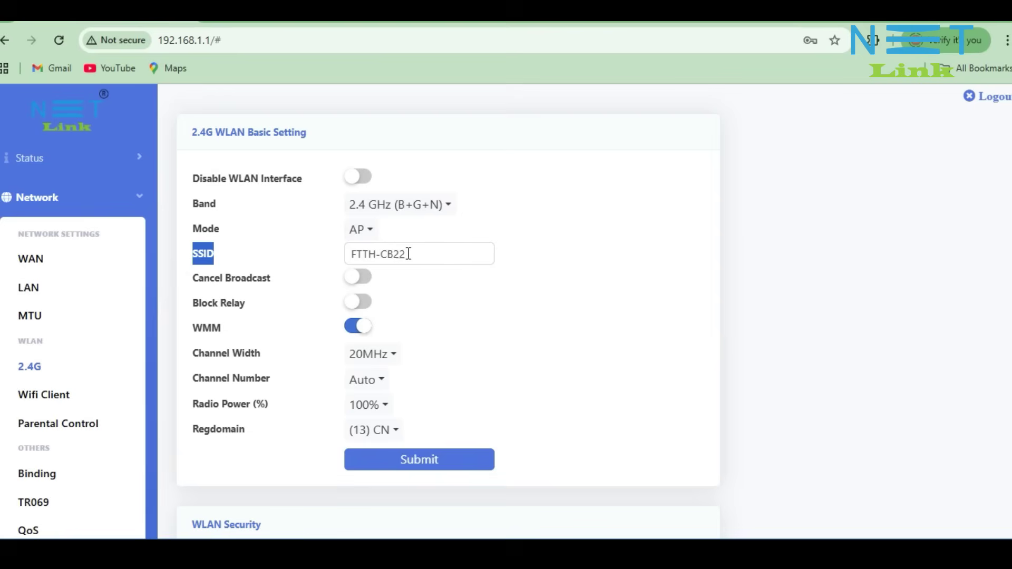
drag(409, 254, 236, 262)
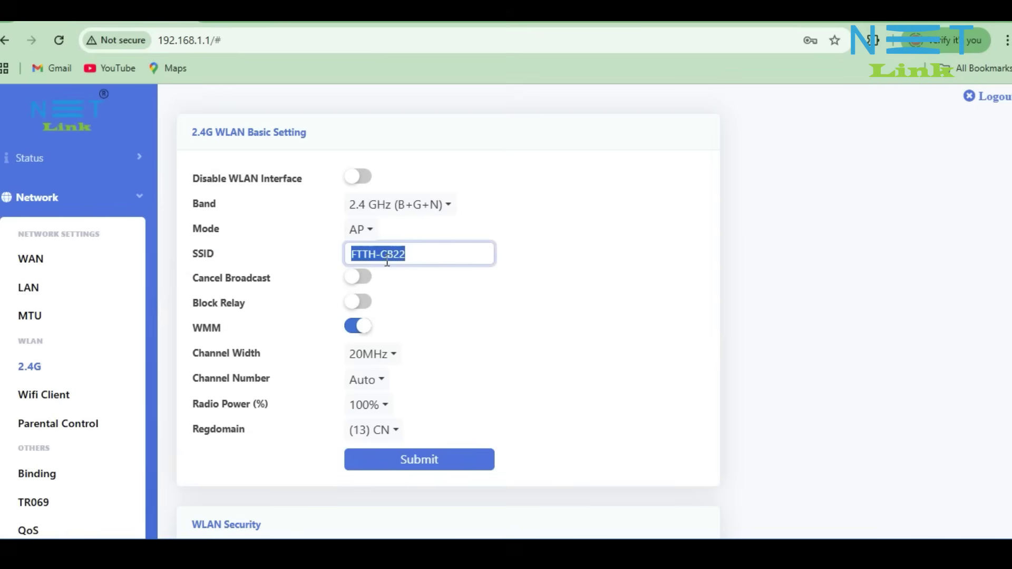
text(TRAINING WIFI)
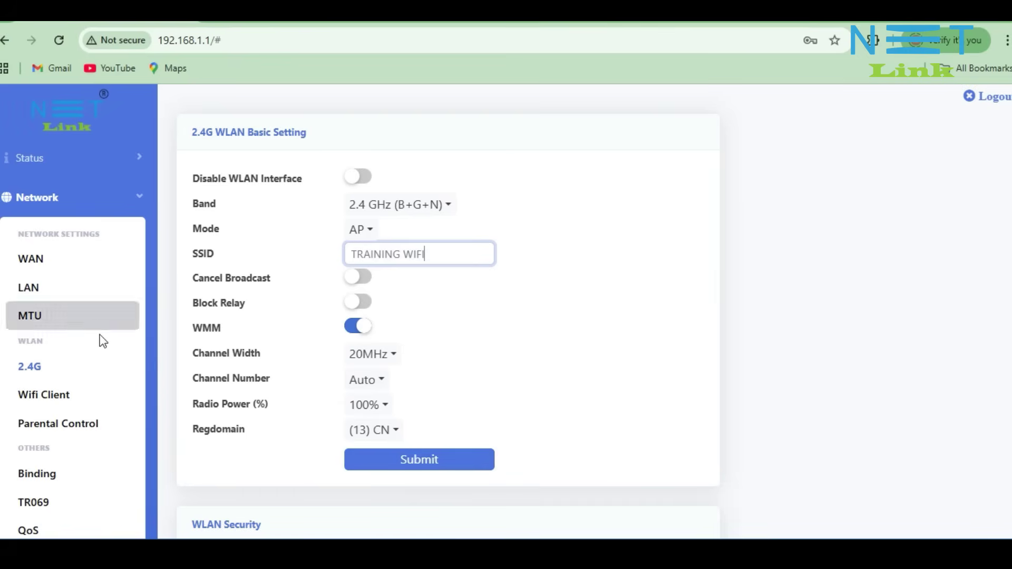
click(393, 354)
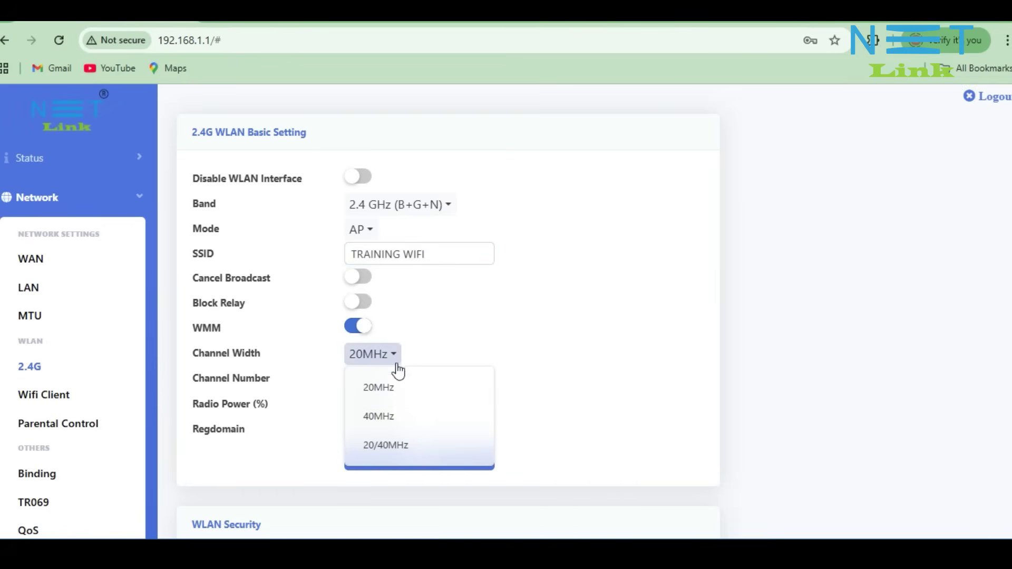
click(635, 343)
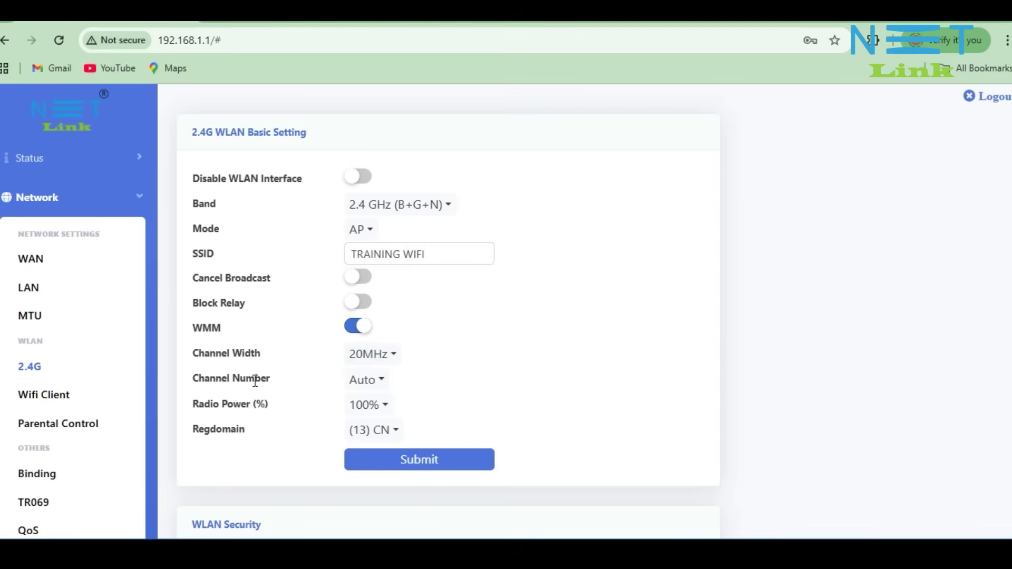
click(412, 467)
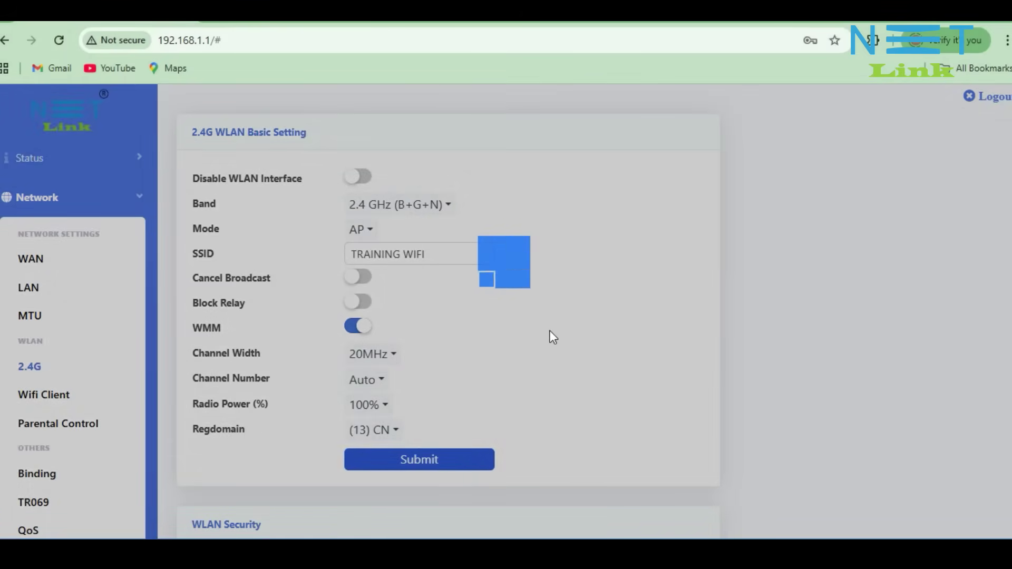
Confirm the WLAN security applies to TRAINING WIFI and keep WPA + WPA2 encryption.
scroll(550, 332, down, 2)
scroll(549, 337, down, 2)
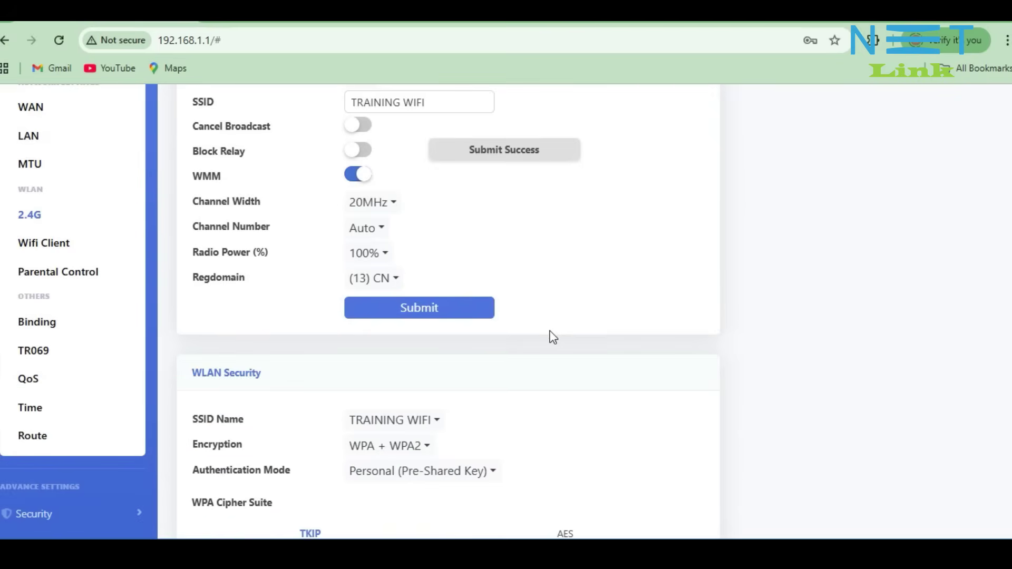
scroll(549, 336, down, 2)
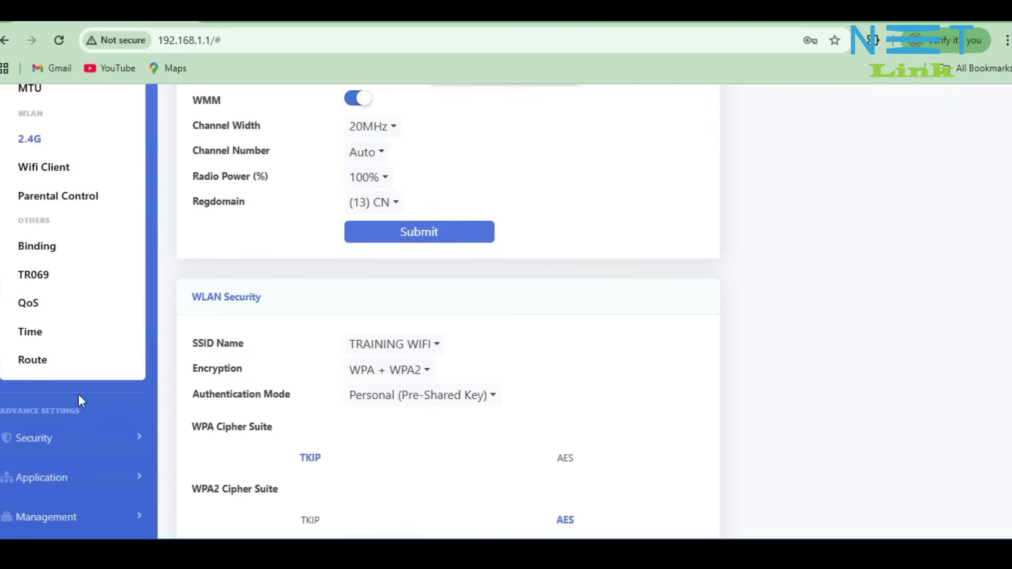
click(427, 357)
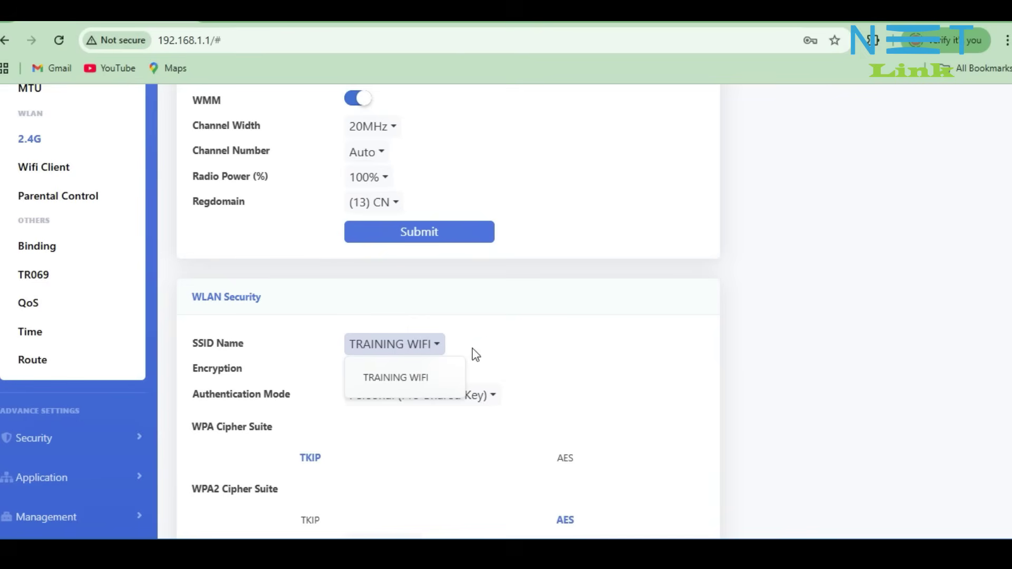
click(433, 362)
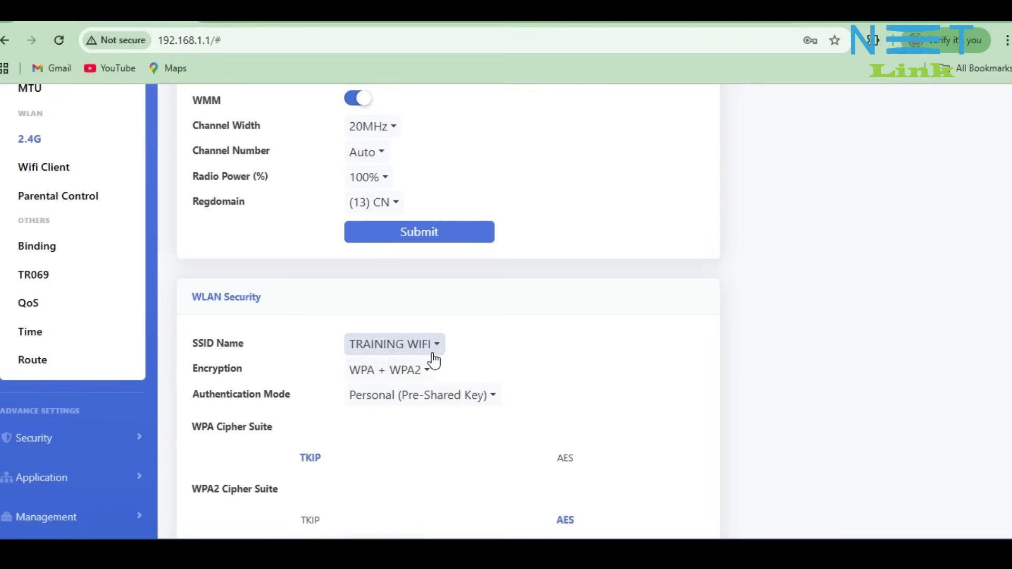
click(387, 372)
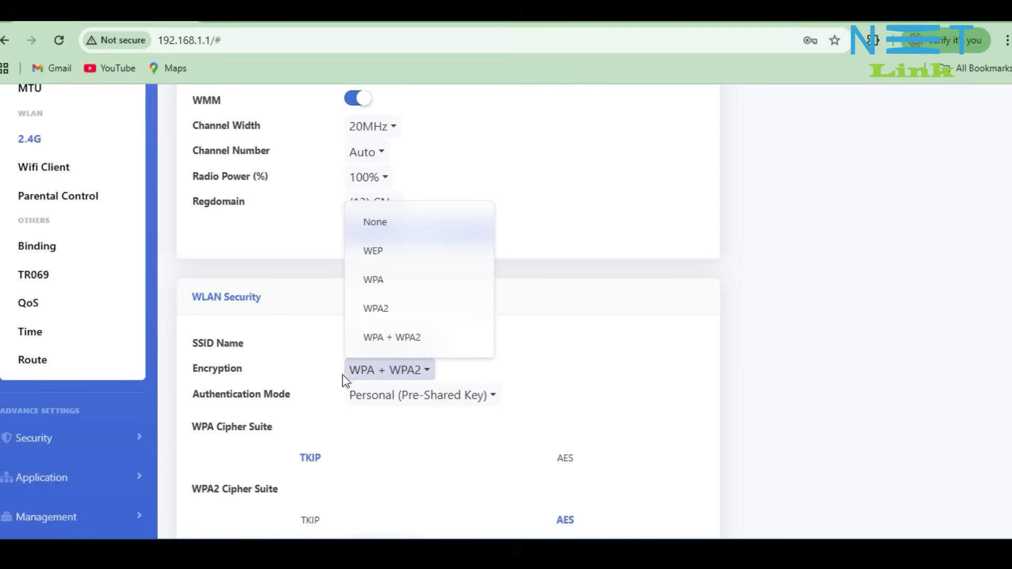
click(583, 372)
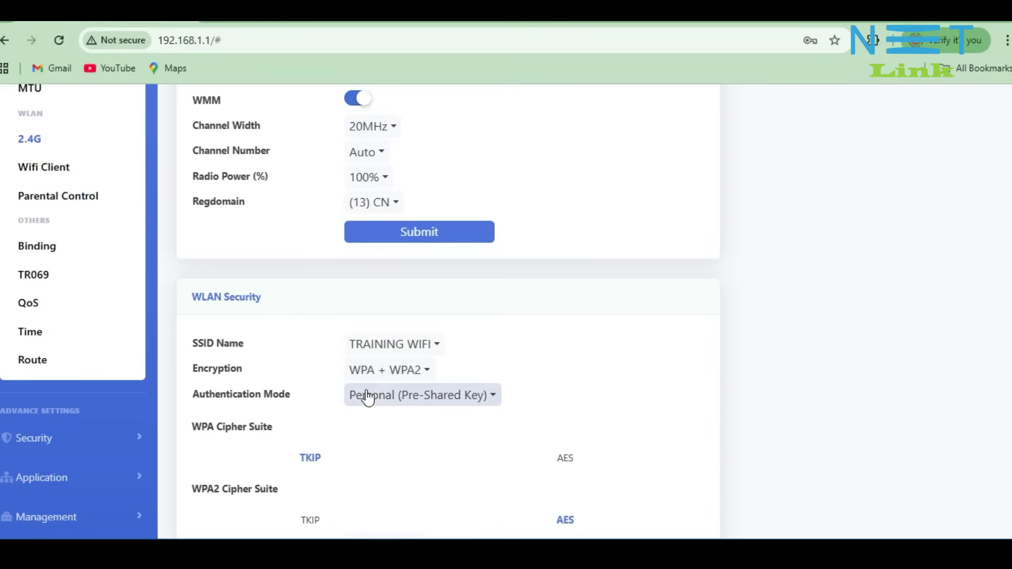
Replace the old Wi-Fi password with a new passphrase and submit the security settings.
scroll(390, 431, down, 3)
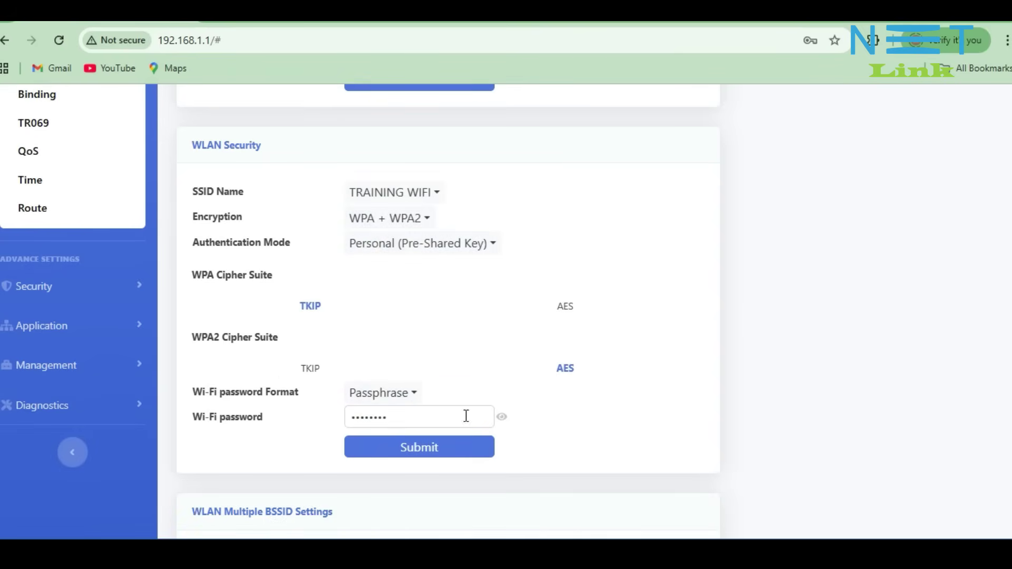
click(502, 417)
click(501, 418)
click(501, 417)
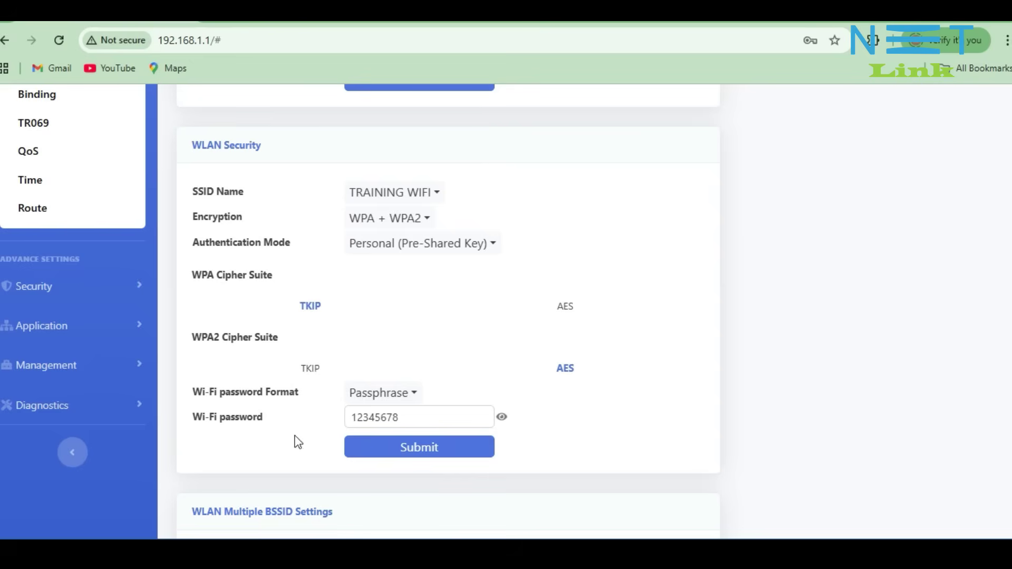
drag(467, 421, 327, 425)
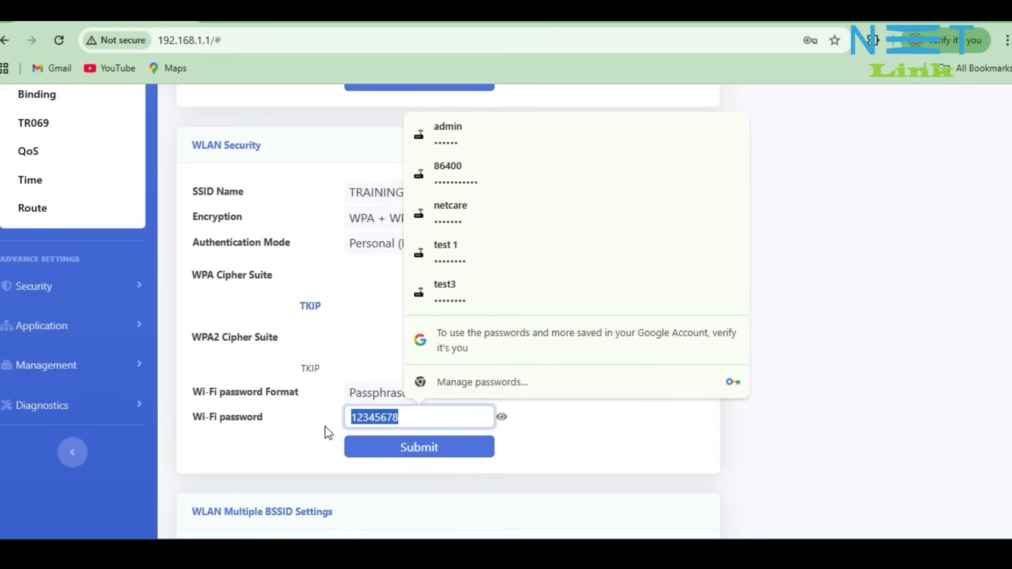
key(BackSpace)
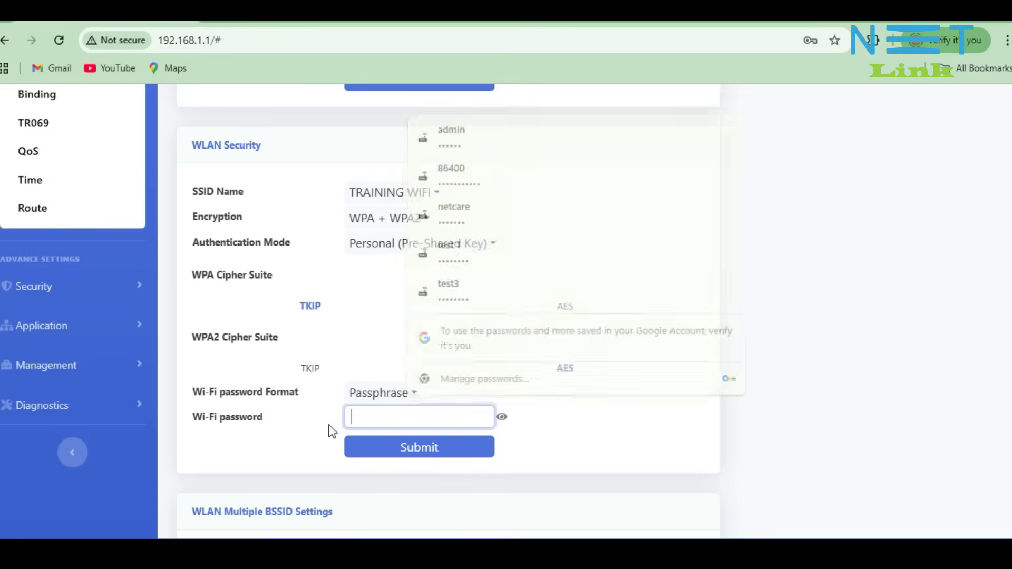
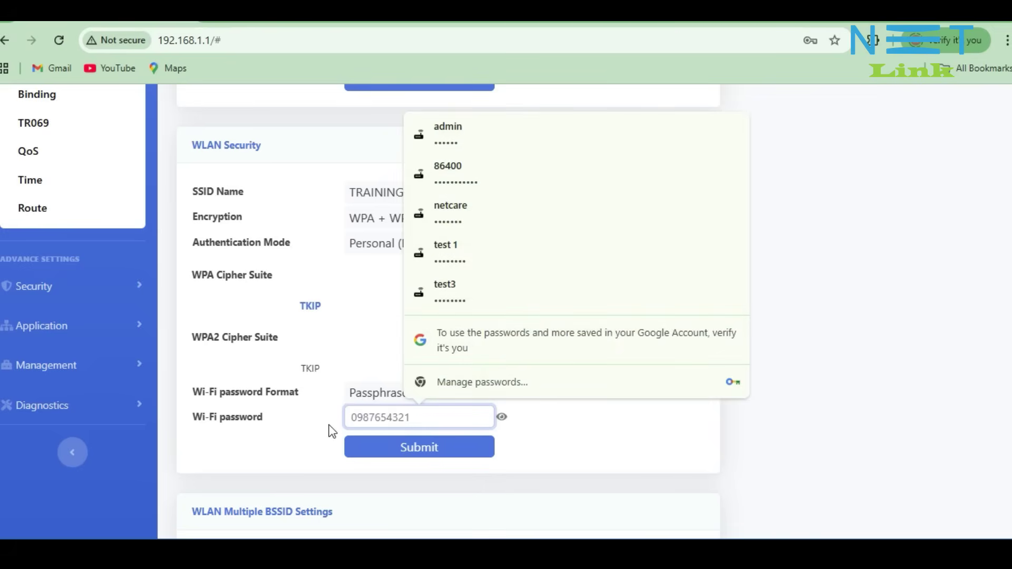
click(399, 449)
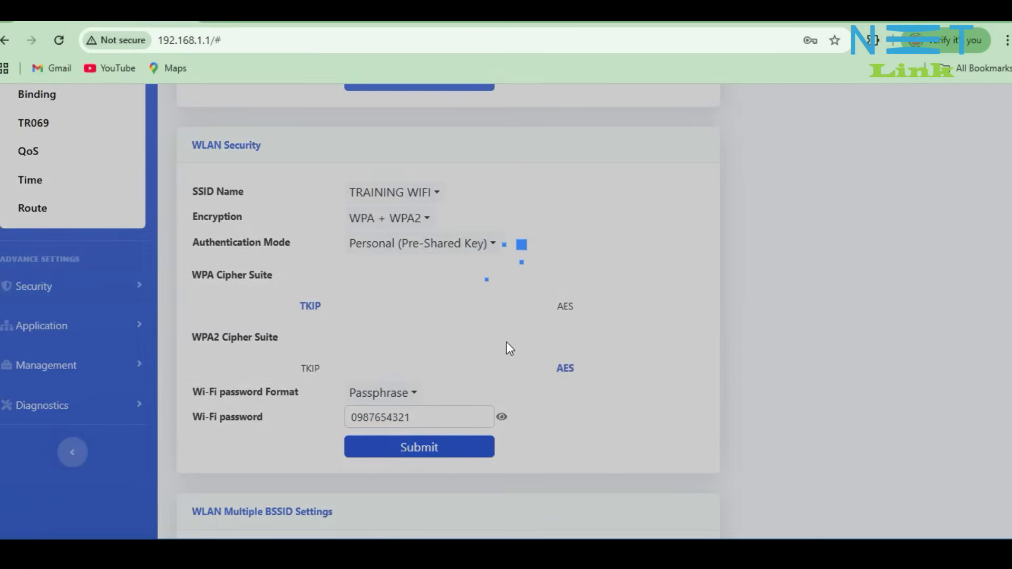
scroll(498, 352, down, 3)
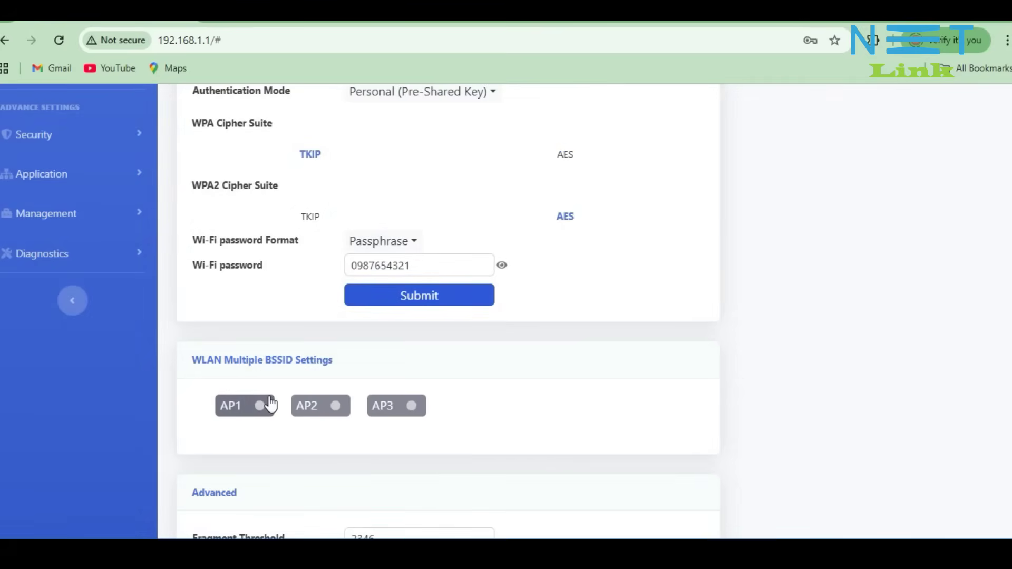
click(243, 409)
scroll(283, 414, down, 3)
scroll(286, 423, down, 2)
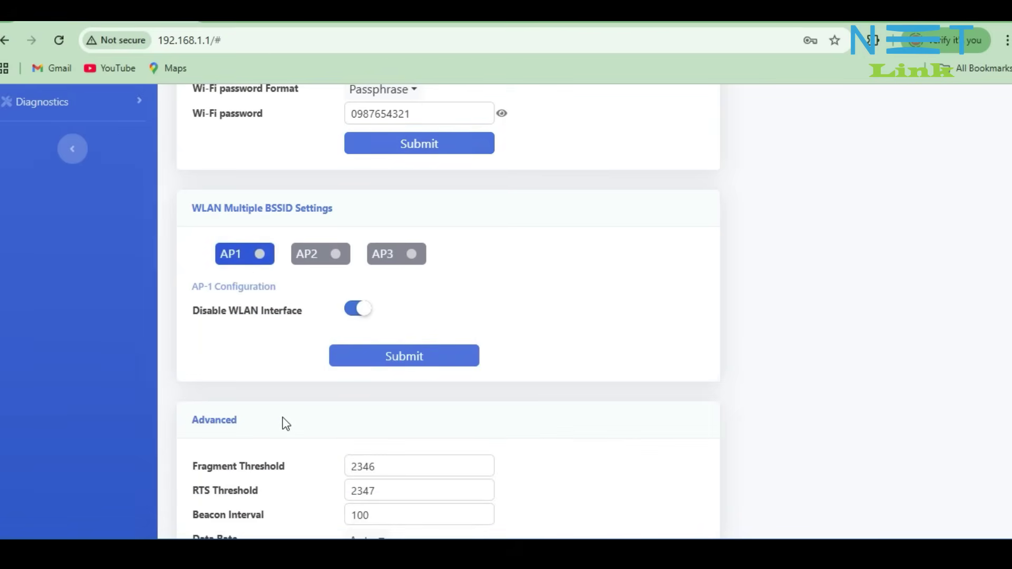
scroll(347, 400, up, 7)
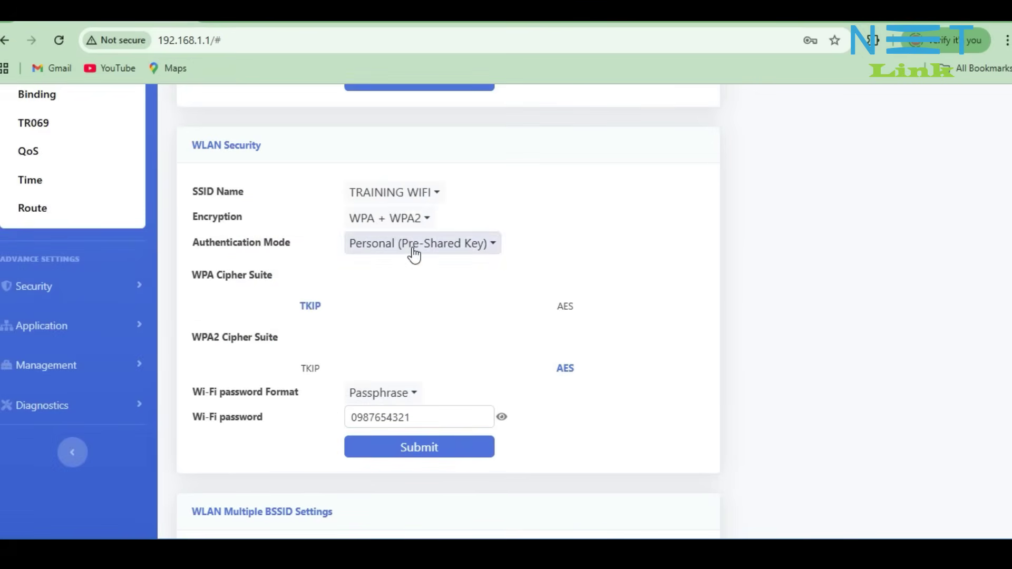
click(420, 200)
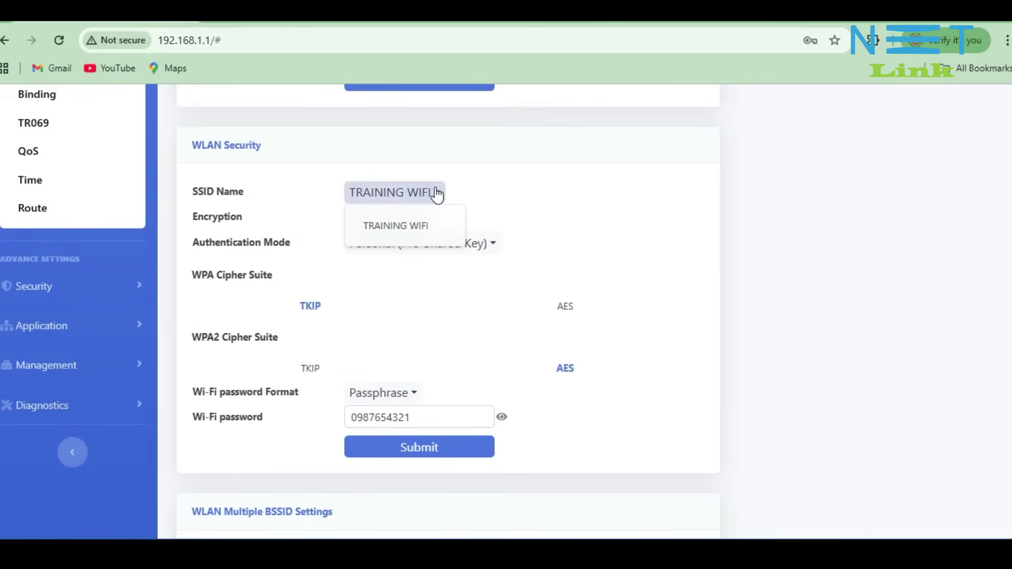
click(436, 198)
scroll(318, 346, down, 6)
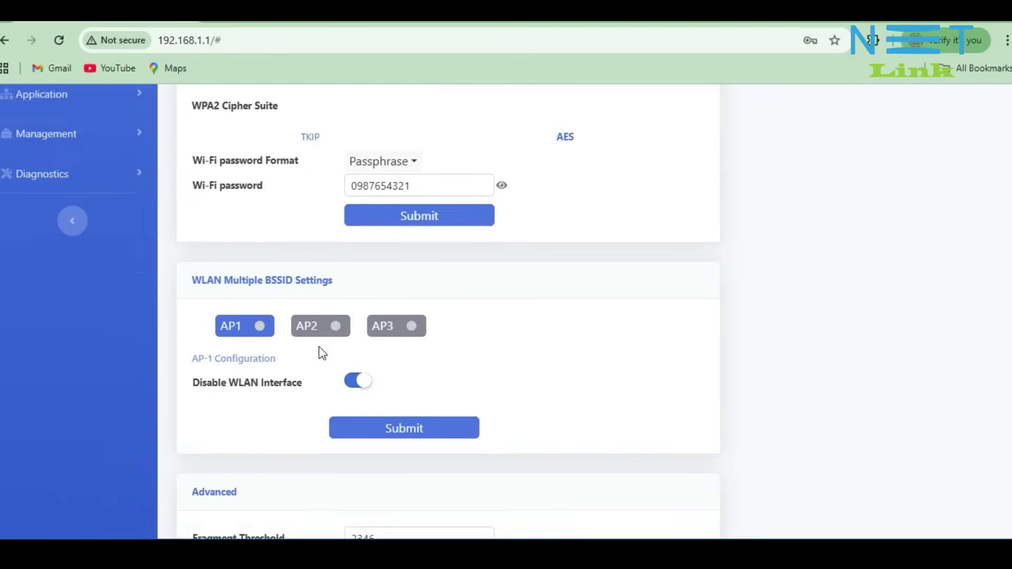
scroll(421, 334, down, 10)
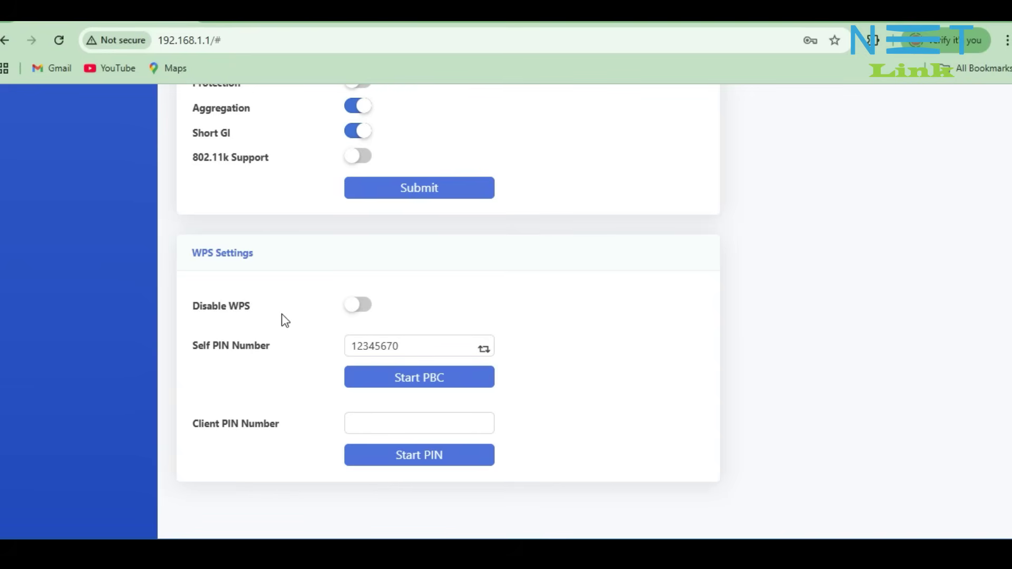
scroll(395, 296, up, 20)
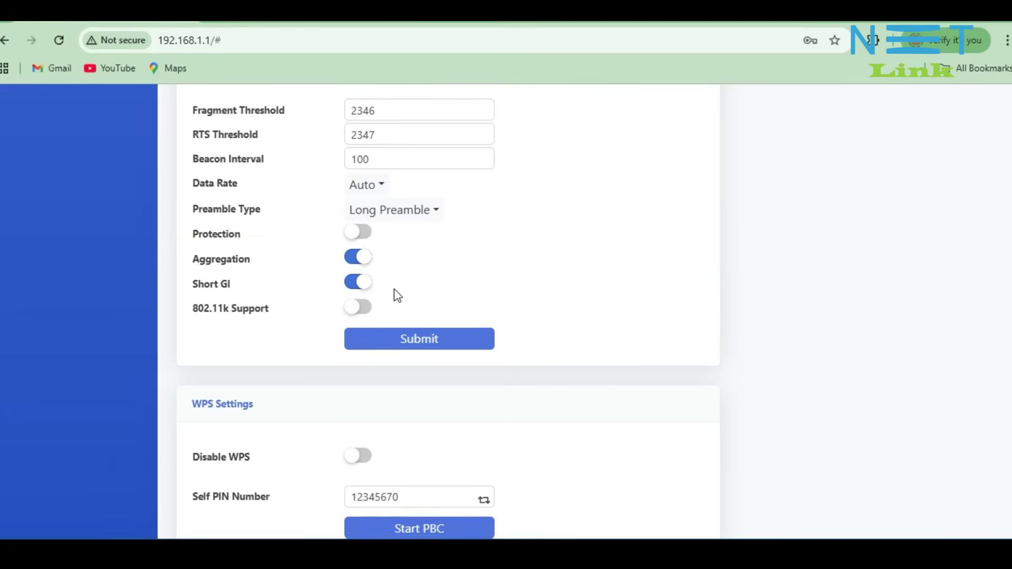
scroll(394, 298, up, 2)
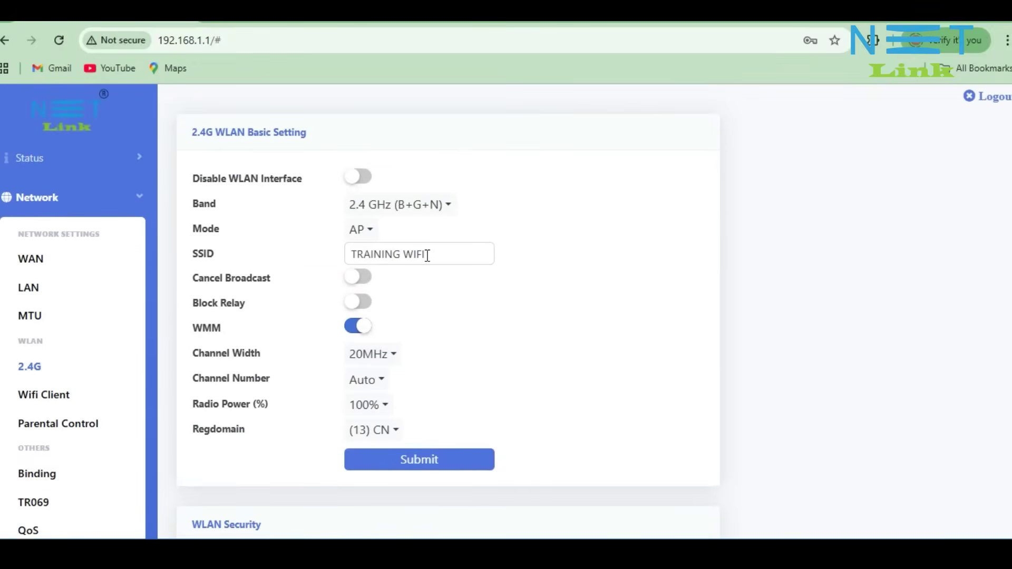
Visit Wifi Client, decline Chrome's save-password prompt, open Parental Control and start a new family group.
click(66, 401)
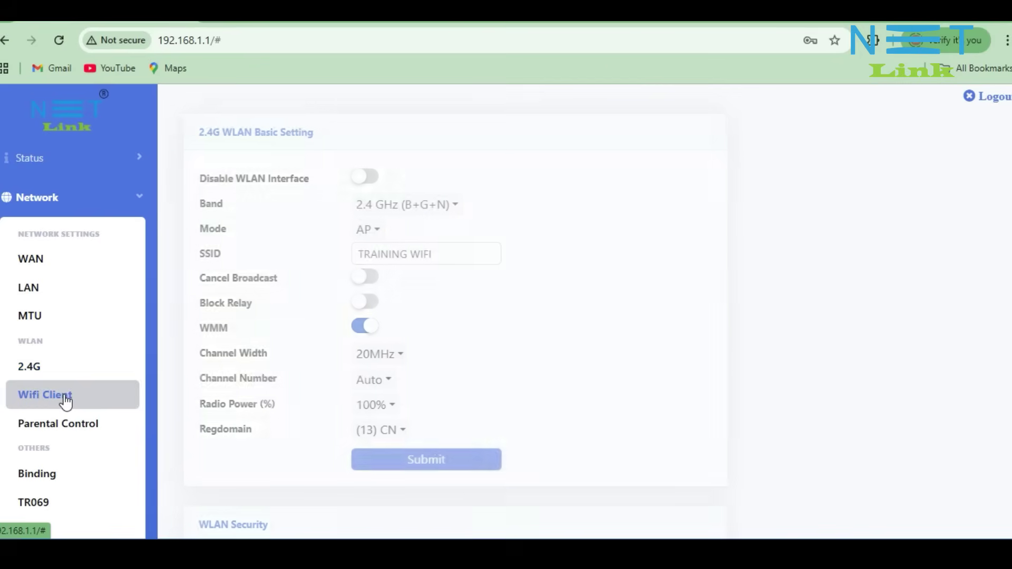
click(818, 273)
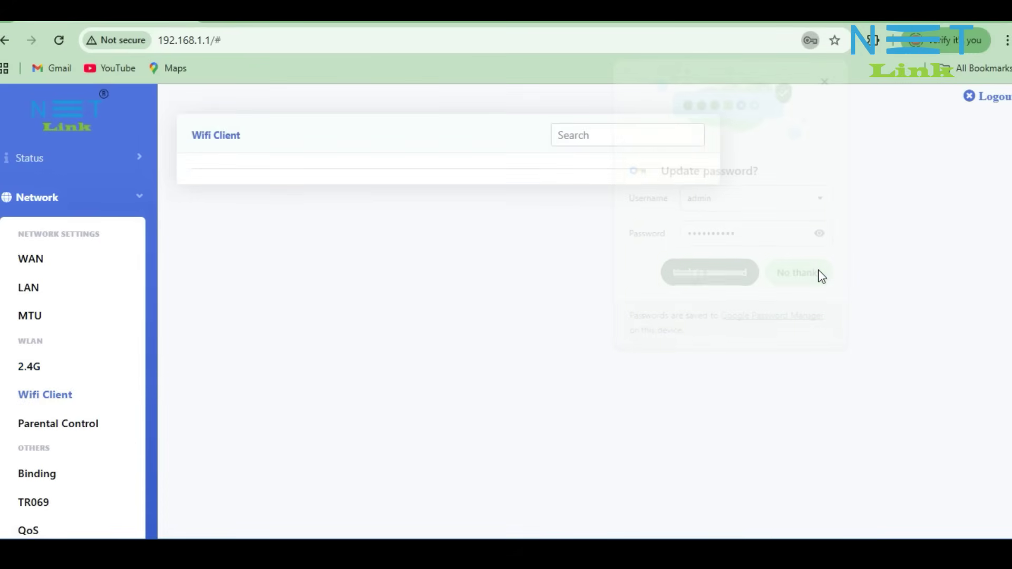
click(59, 430)
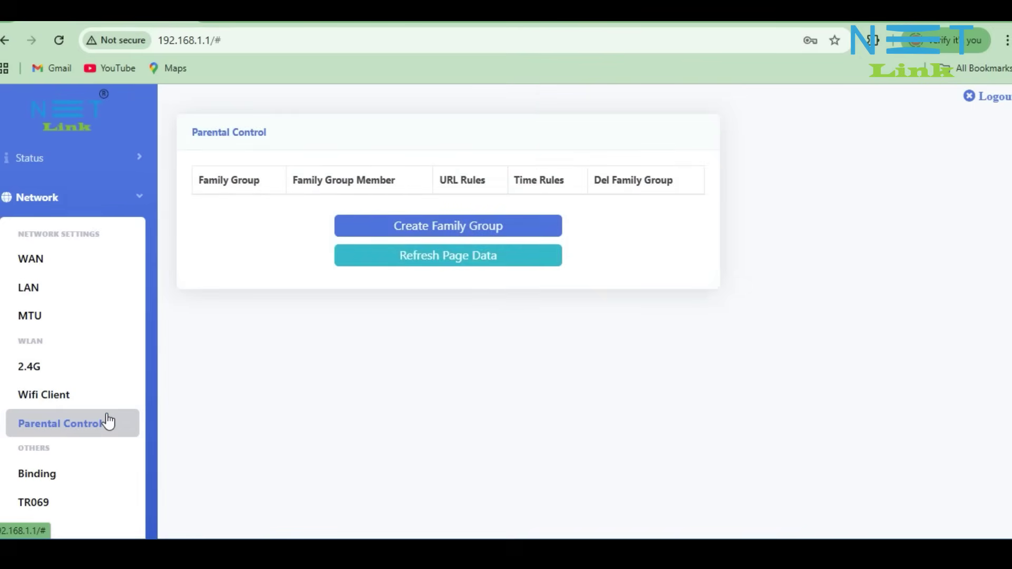
click(457, 238)
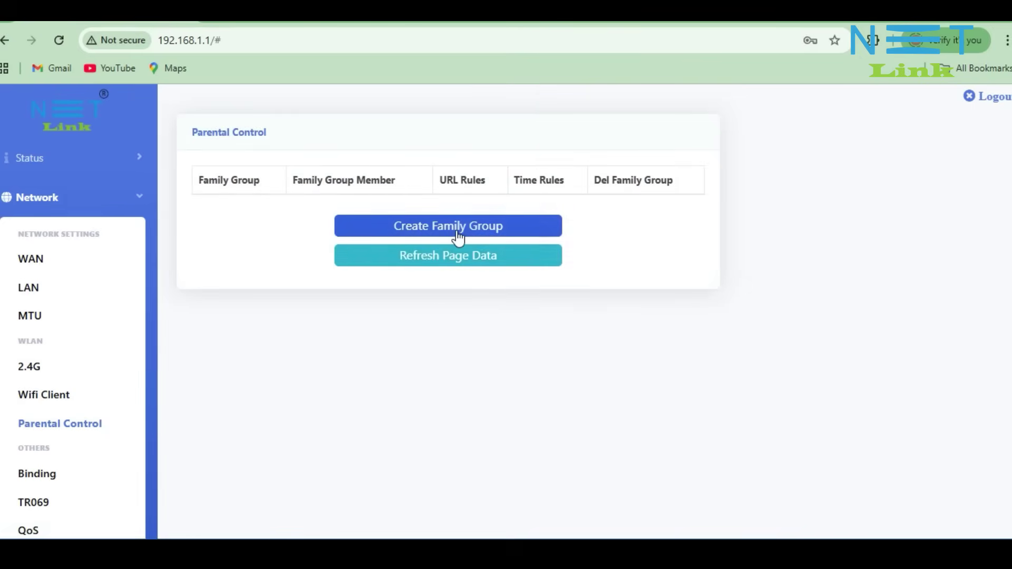